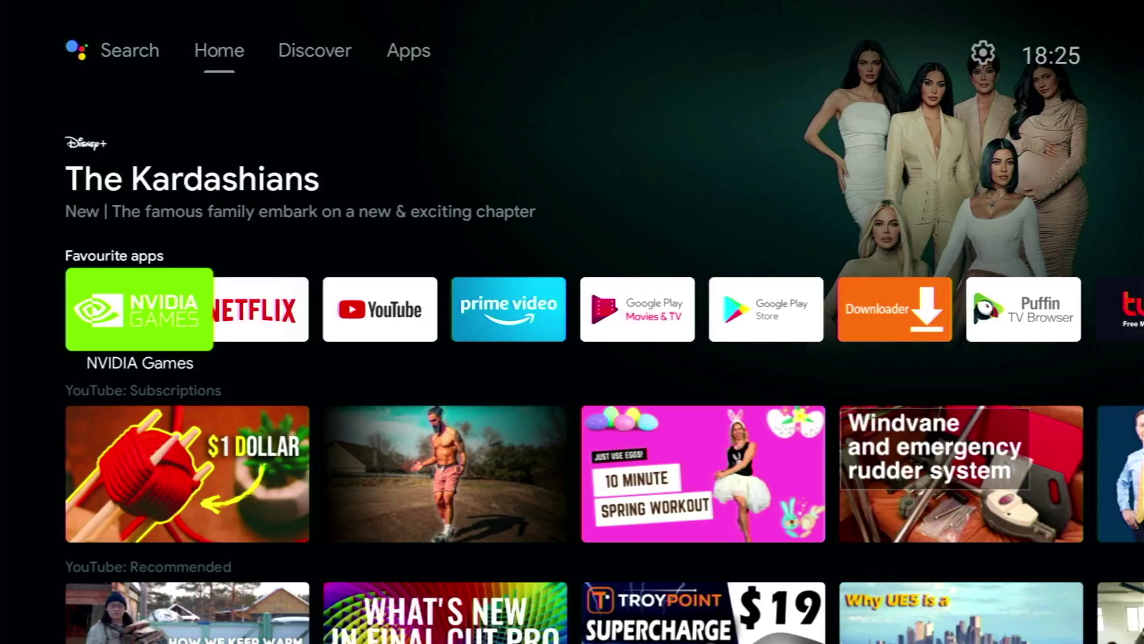
Go to Settings > Device Preferences > About > System upgrade on the SHIELD.
{"action": "key", "text": "Up"}
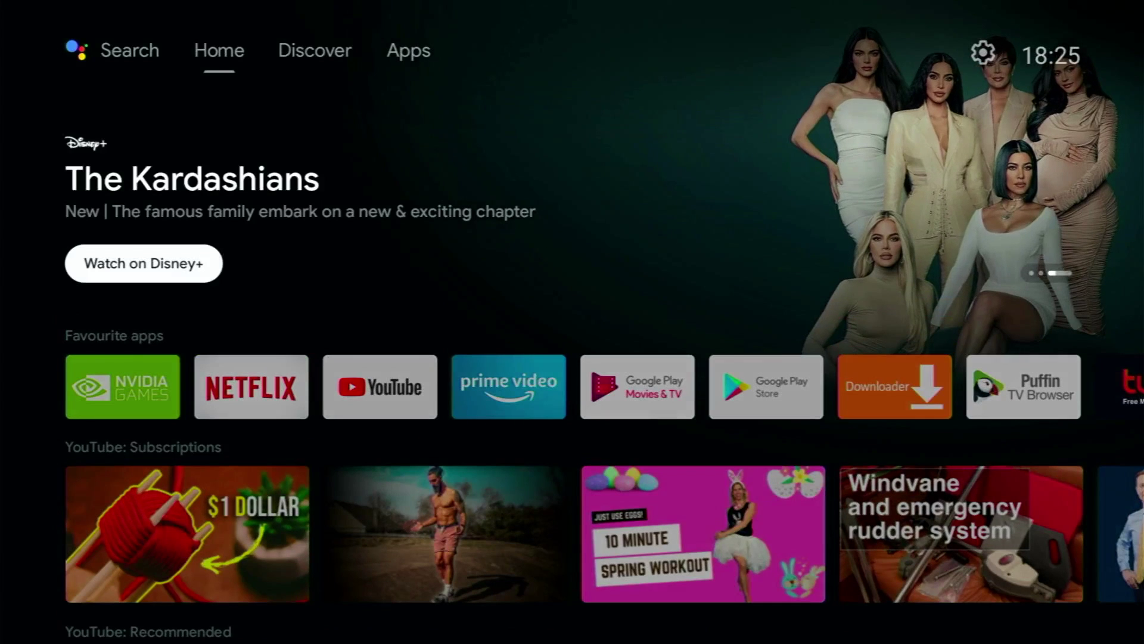
{"action": "key", "text": "Up"}
{"action": "key", "text": "Right"}
{"action": "key", "text": "Right"}
{"action": "key", "text": "Right"}
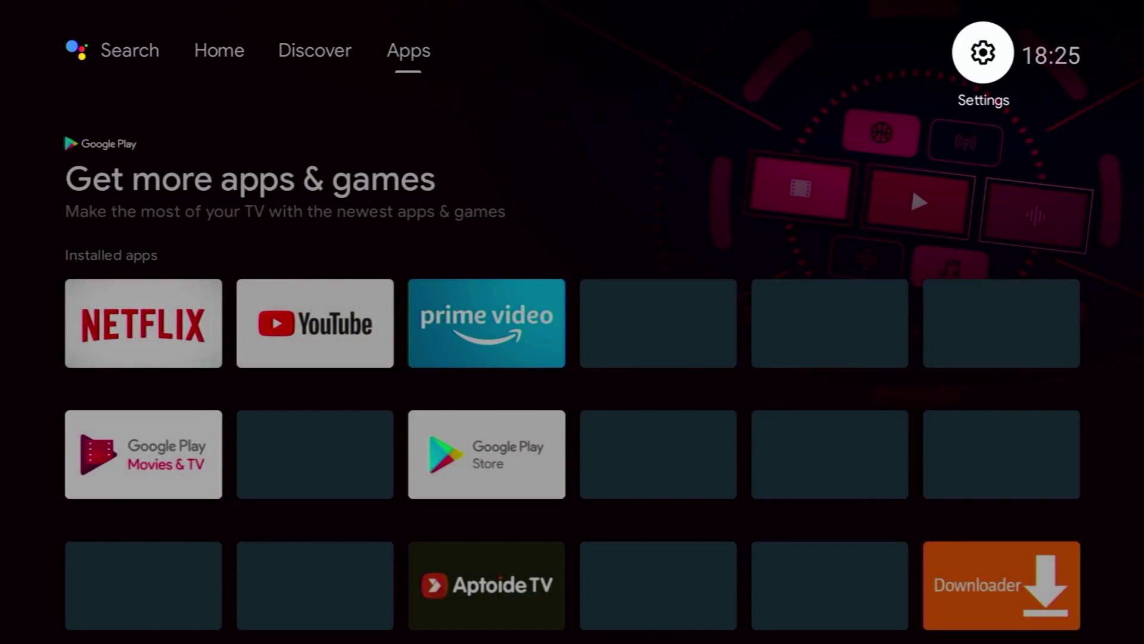
{"action": "key", "text": "Return"}
{"action": "key", "text": "Down"}
{"action": "key", "text": "Down"}
{"action": "key", "text": "Down"}
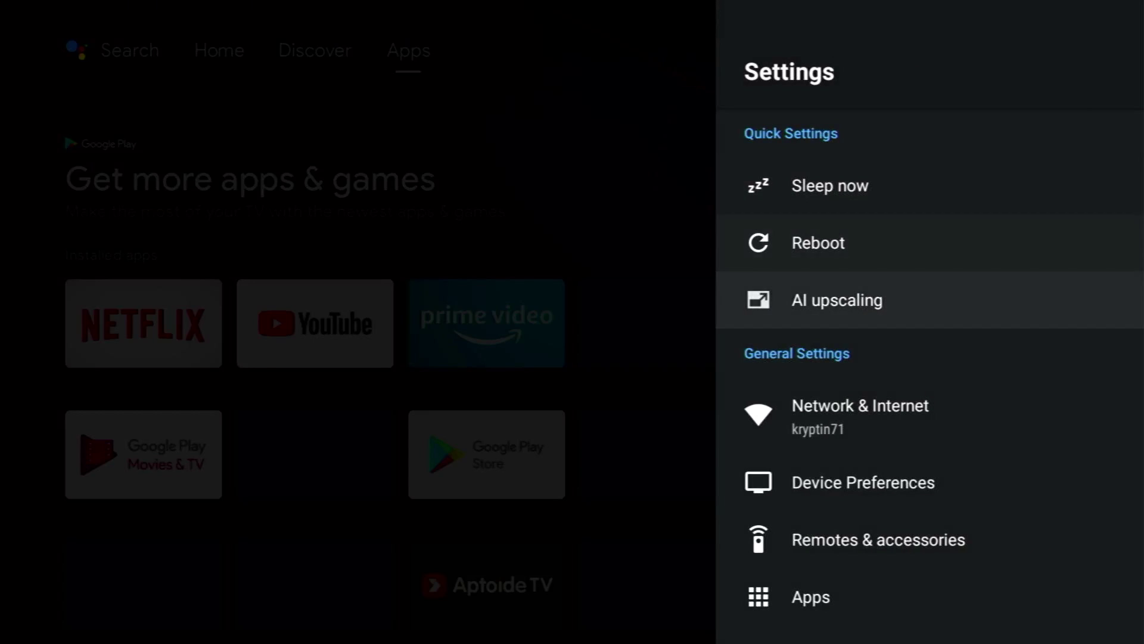
{"action": "key", "text": "Down"}
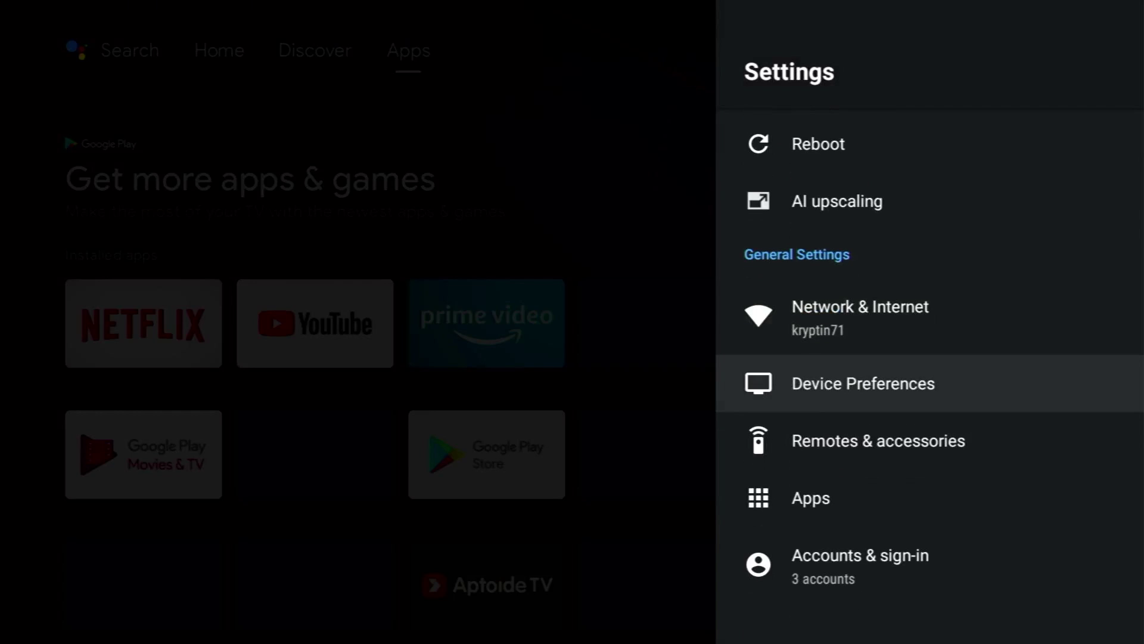
{"action": "key", "text": "Return"}
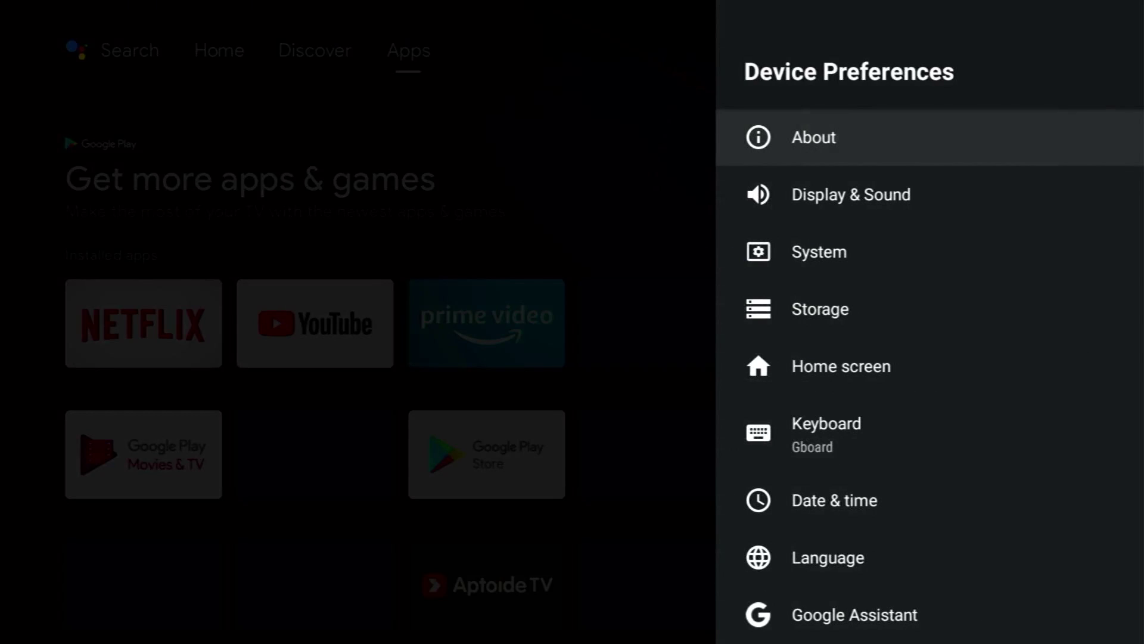
{"action": "key", "text": "Return"}
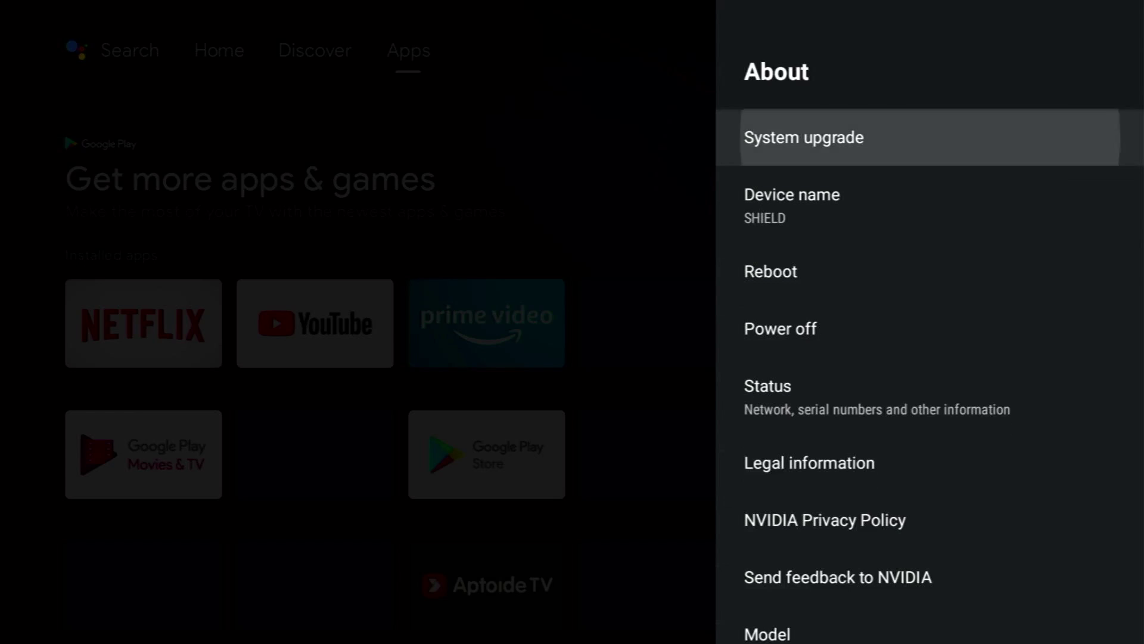
{"action": "key", "text": "Return"}
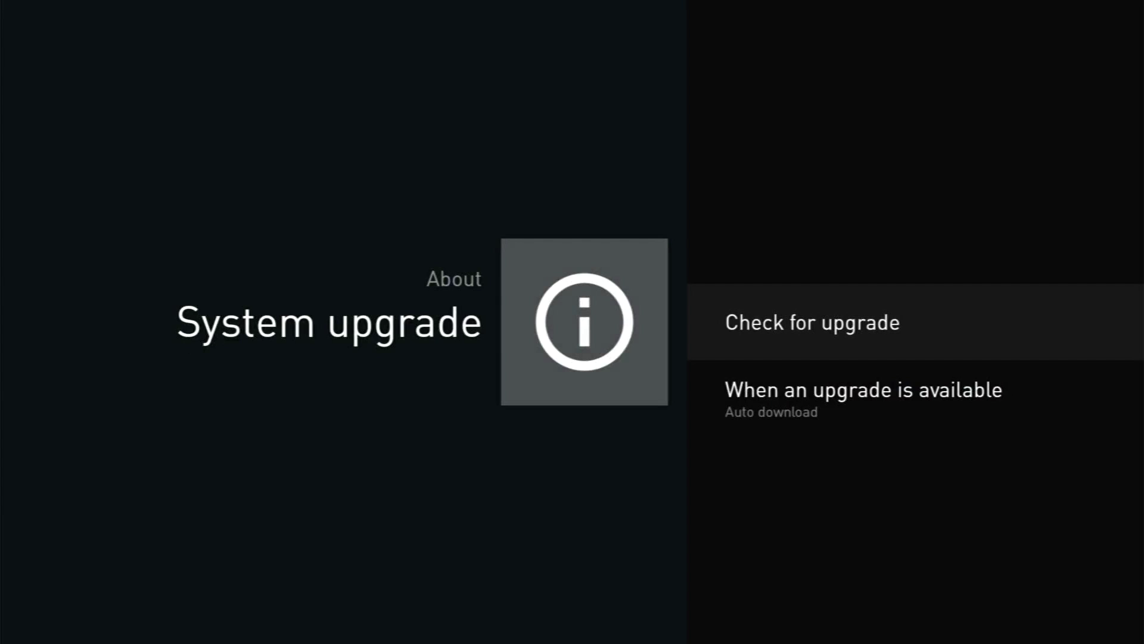
Check for upgrades, find SHIELD Experience Upgrade 9.0.2, and move focus across Download to What's New.
{"action": "key", "text": "Return"}
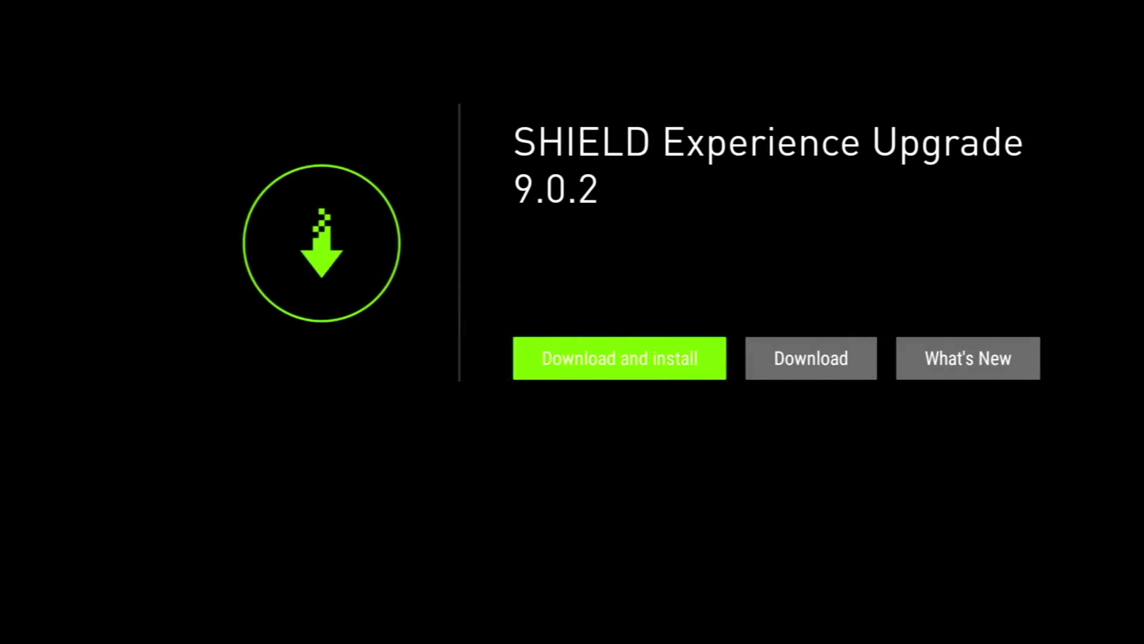
{"action": "key", "text": "Right"}
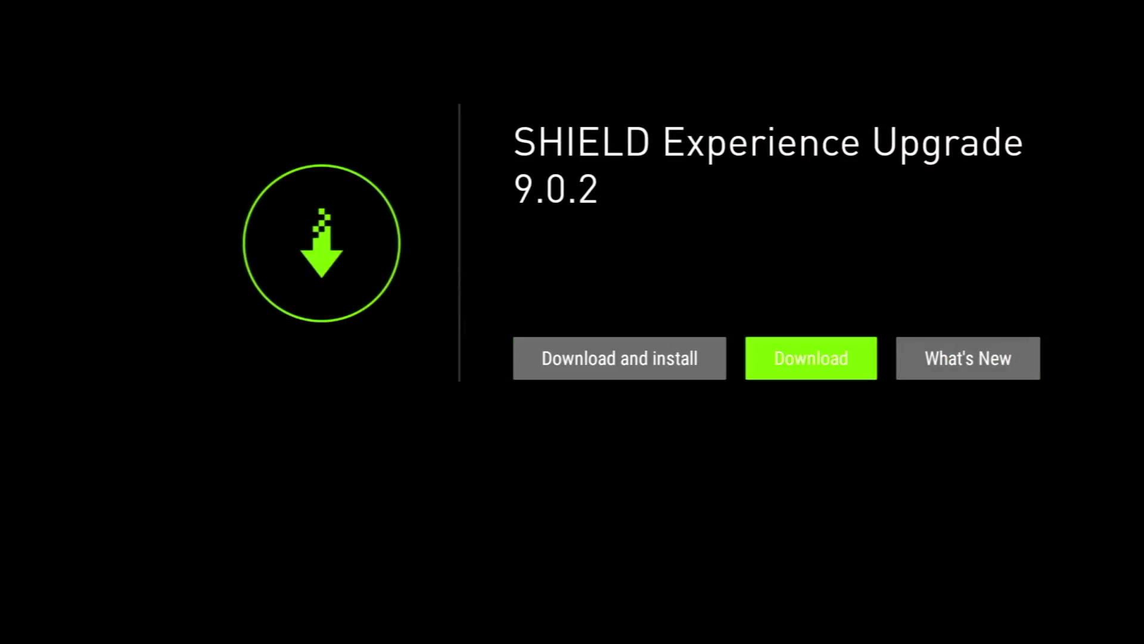
{"action": "key", "text": "Right"}
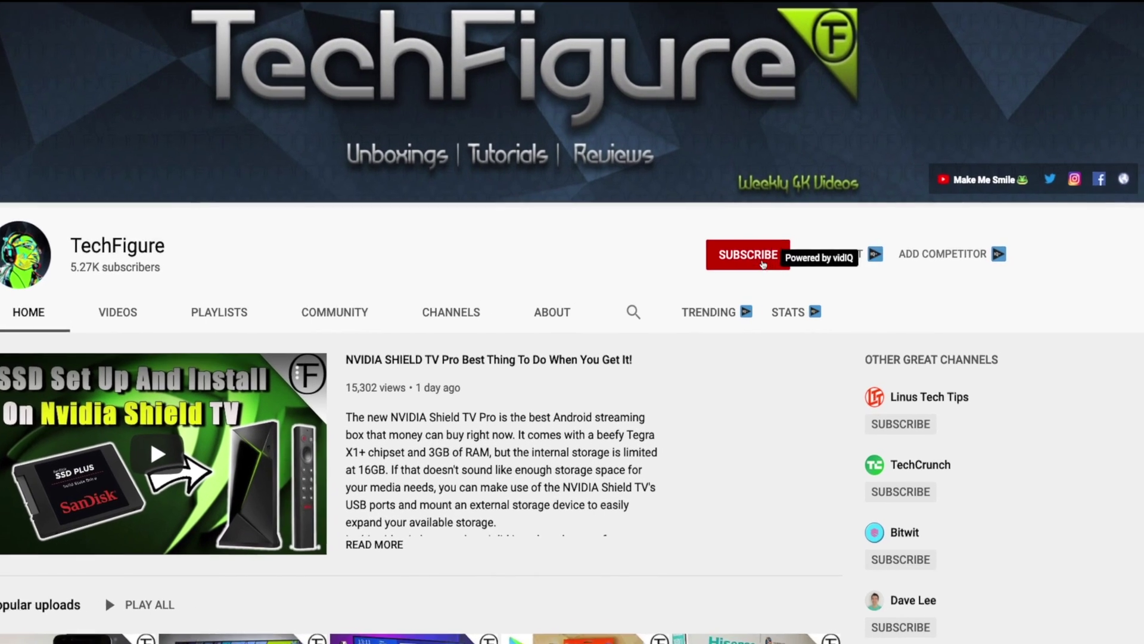
Subscribe to the TechFigure channel and show its All/Personalized/None bell notification options.
{"action": "left_click", "coordinate": [728, 253]}
{"action": "left_click", "coordinate": [799, 251]}
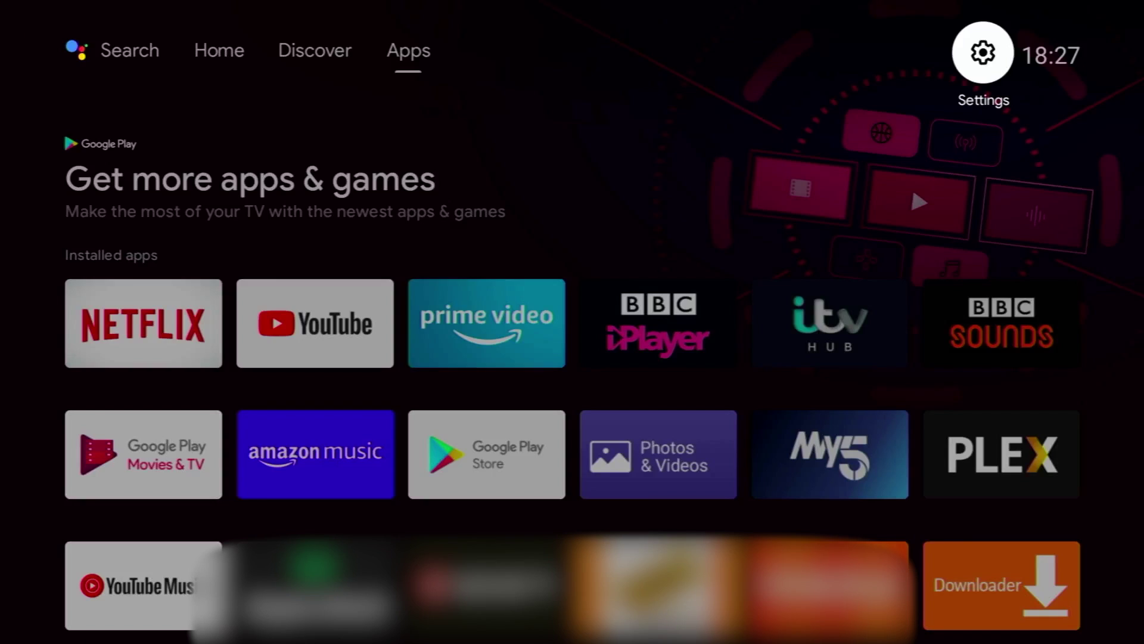
{"action": "key", "text": "Down"}
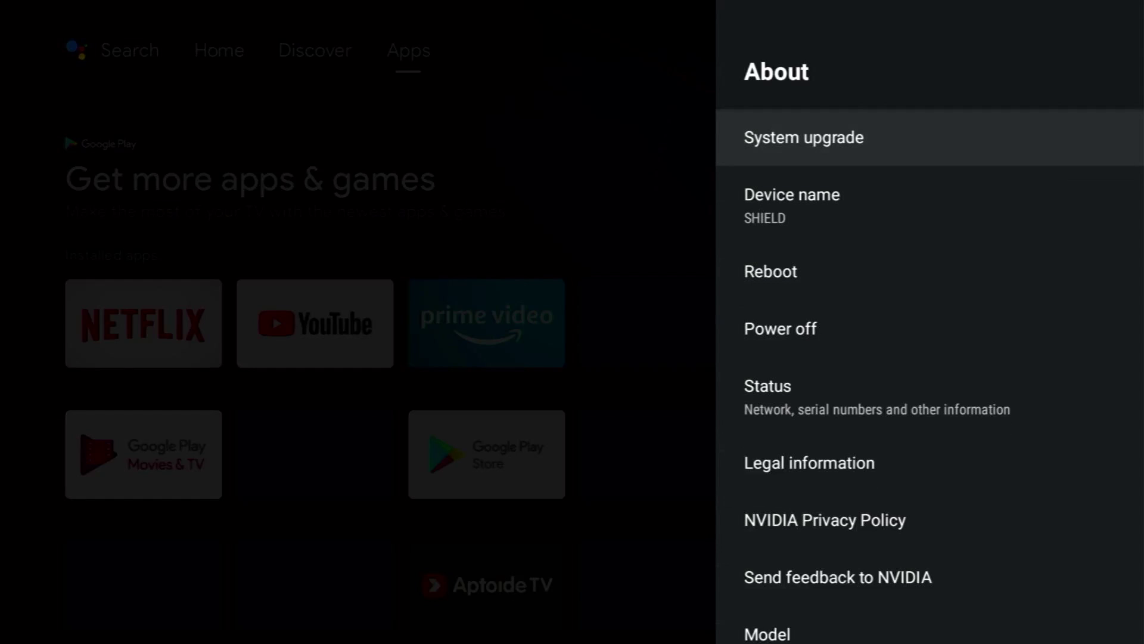
Reopen System upgrade to the 9.0.2 offer and focus the Download option.
{"action": "key", "text": "Return"}
{"action": "key", "text": "Return"}
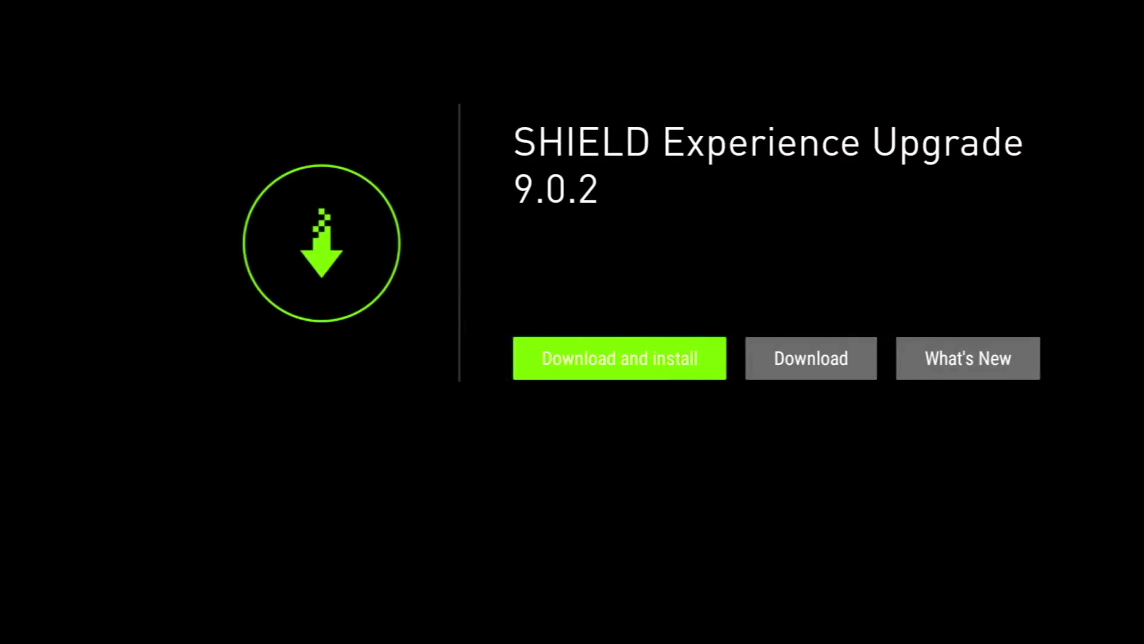
{"action": "key", "text": "Right"}
{"action": "key", "text": "Right"}
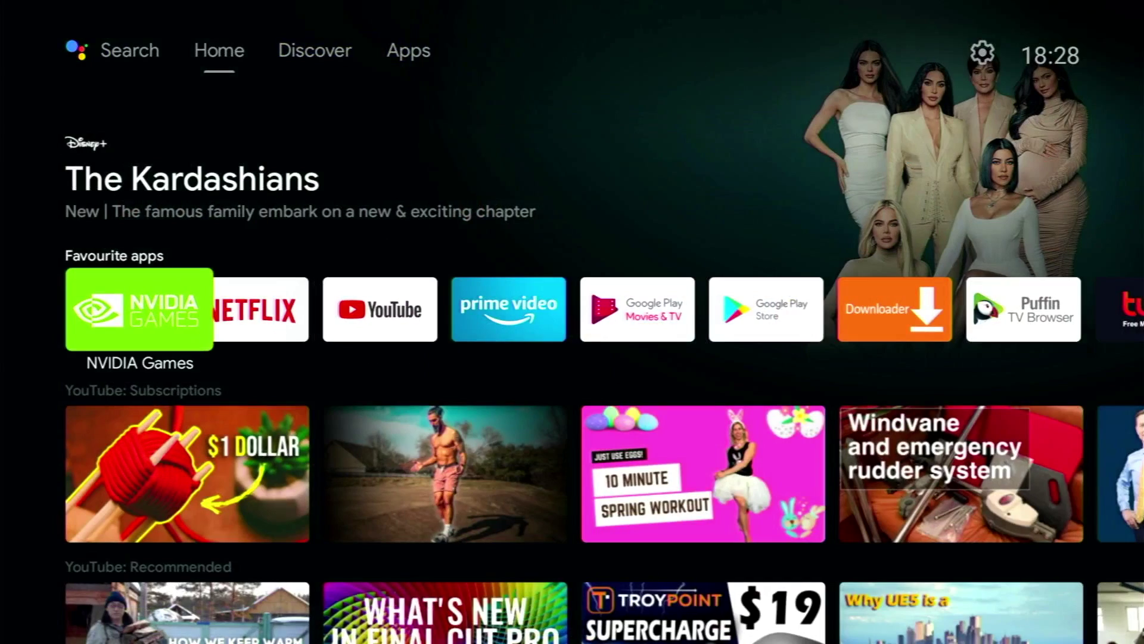
Go to Settings > Device Preferences > Factory reset.
{"action": "key", "text": "Up"}
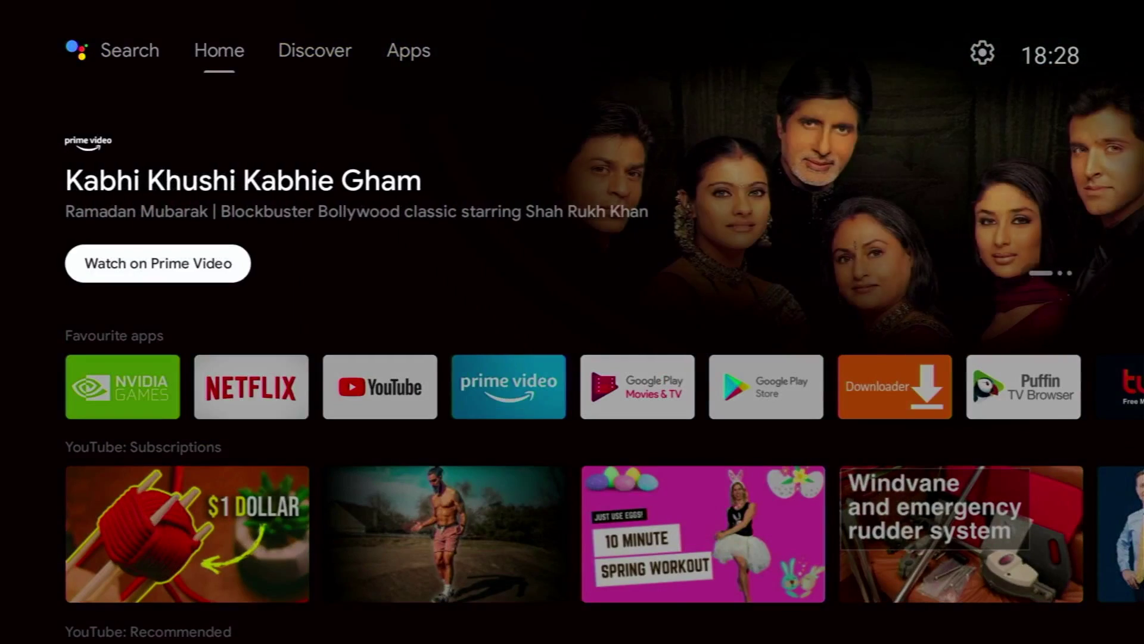
{"action": "key", "text": "Up"}
{"action": "key", "text": "Right"}
{"action": "key", "text": "Right"}
{"action": "key", "text": "Right"}
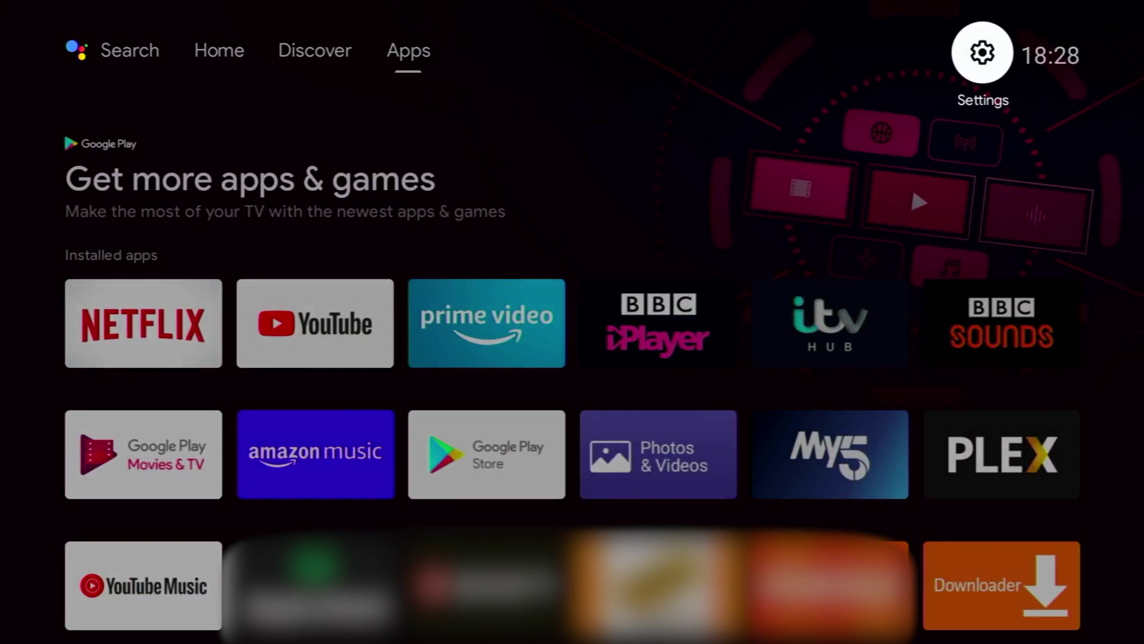
{"action": "key", "text": "Return"}
{"action": "key", "text": "Down"}
{"action": "key", "text": "Down"}
{"action": "key", "text": "Down"}
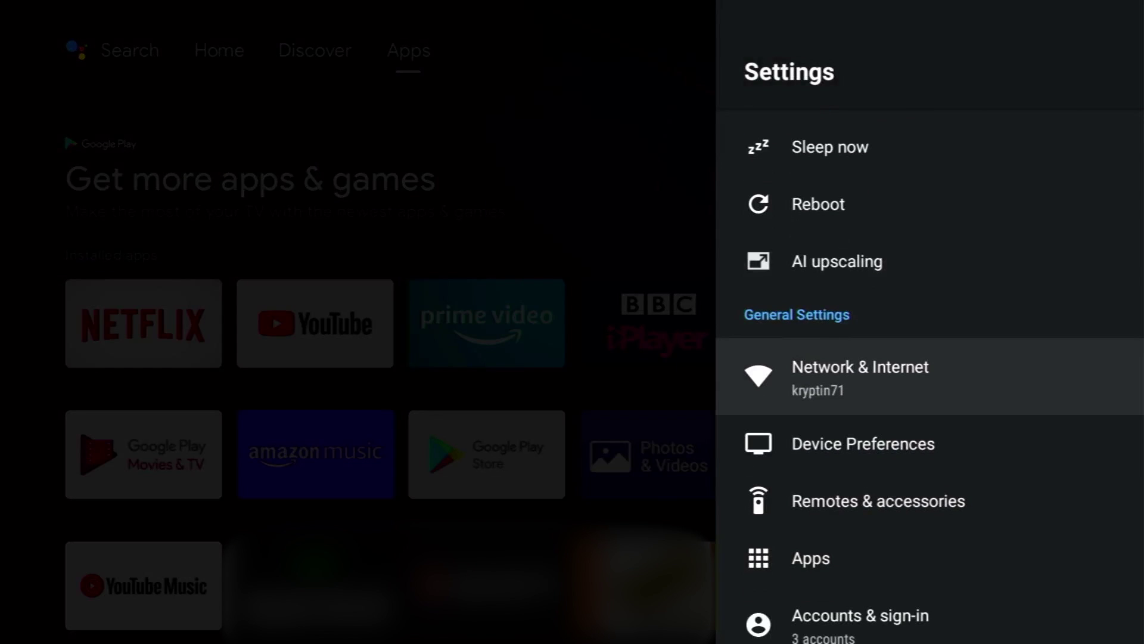
{"action": "key", "text": "Down"}
{"action": "key", "text": "Return"}
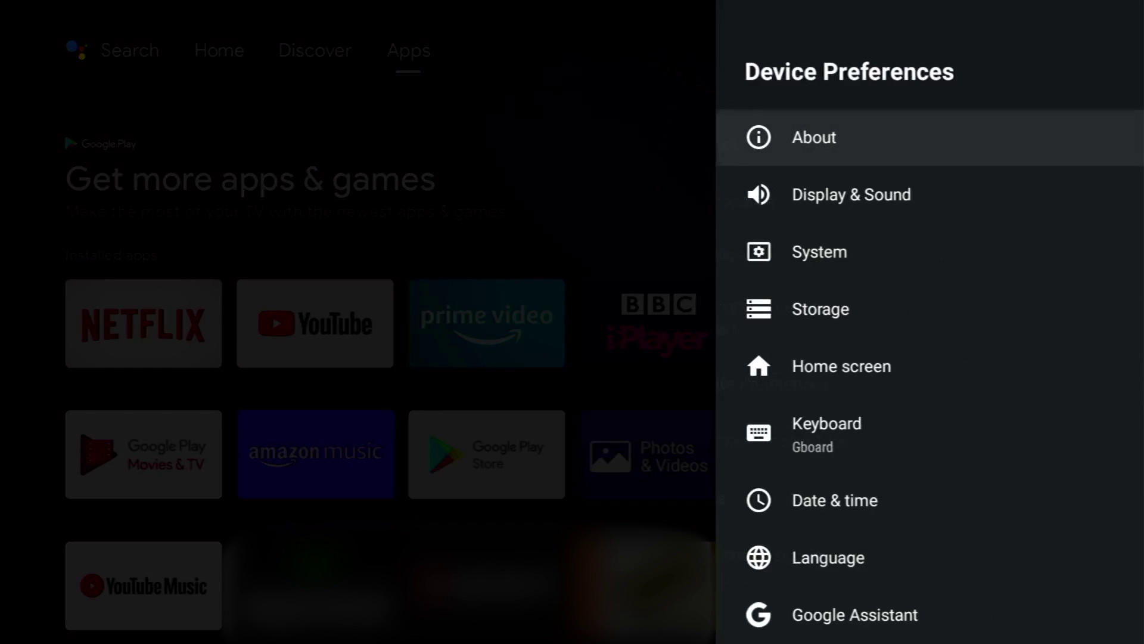
{"action": "key", "text": "Down"}
{"action": "key", "text": "Down"}
{"action": "key", "text": "Down"}
{"action": "key", "text": "Down"}
{"action": "key", "text": "Down"}
{"action": "key", "text": "Down"}
{"action": "key", "text": "Down"}
{"action": "key", "text": "Down"}
{"action": "key", "text": "Down"}
{"action": "key", "text": "Down"}
{"action": "key", "text": "Down"}
{"action": "key", "text": "Down"}
{"action": "key", "text": "Down"}
{"action": "key", "text": "Down"}
{"action": "key", "text": "Down"}
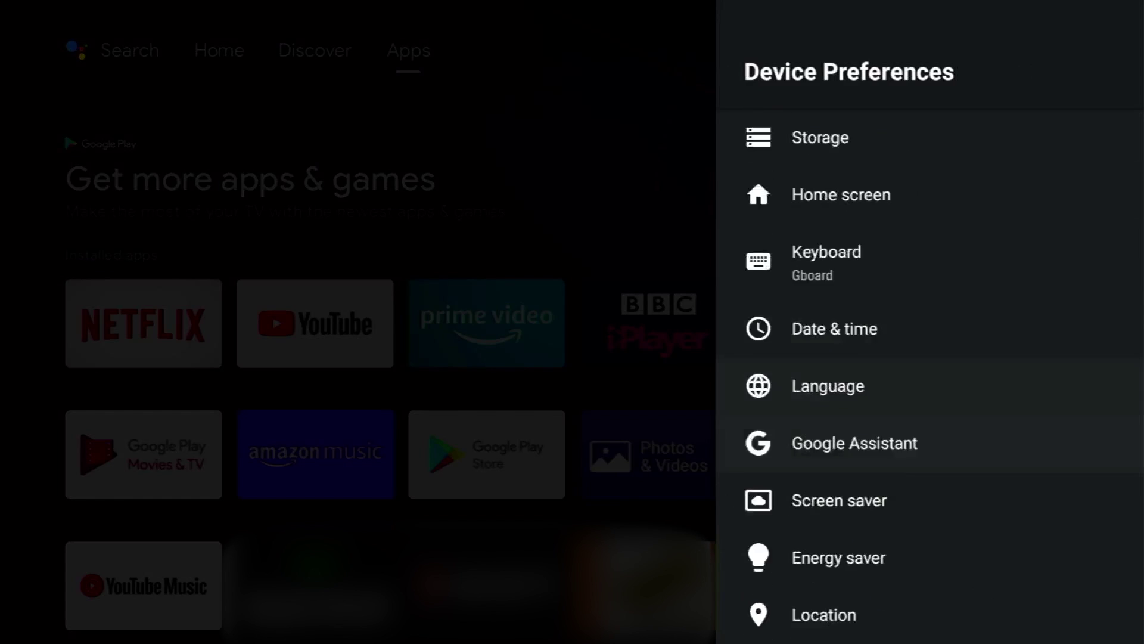
{"action": "key", "text": "Return"}
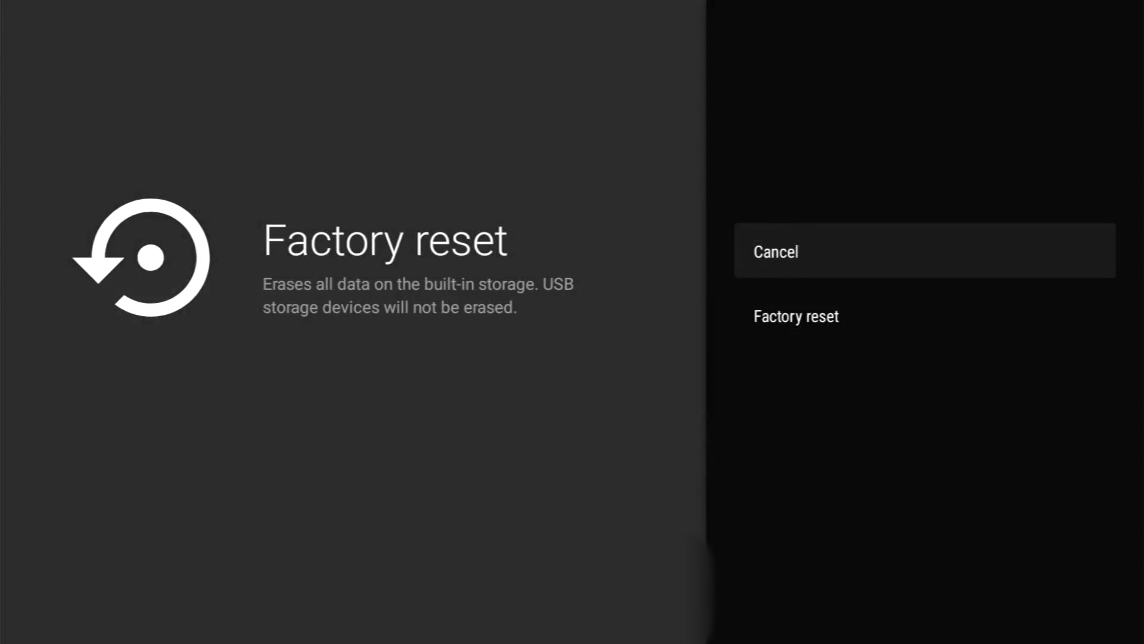
Confirm Factory reset and Delete everything so the SHIELD erases storage and restarts.
{"action": "key", "text": "Down"}
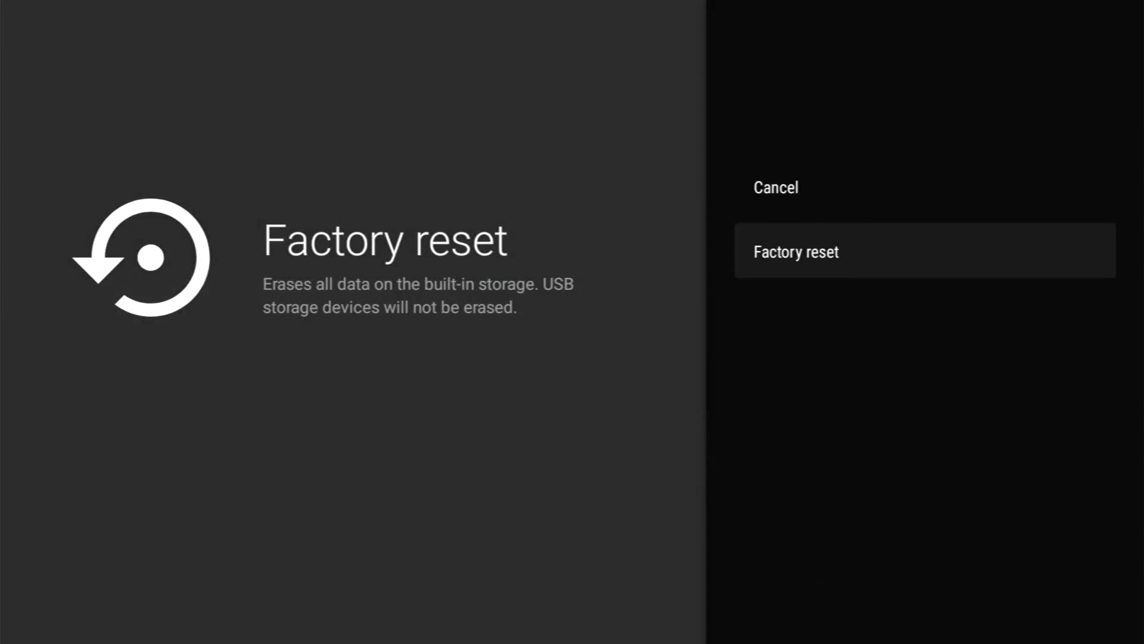
{"action": "key", "text": "Return"}
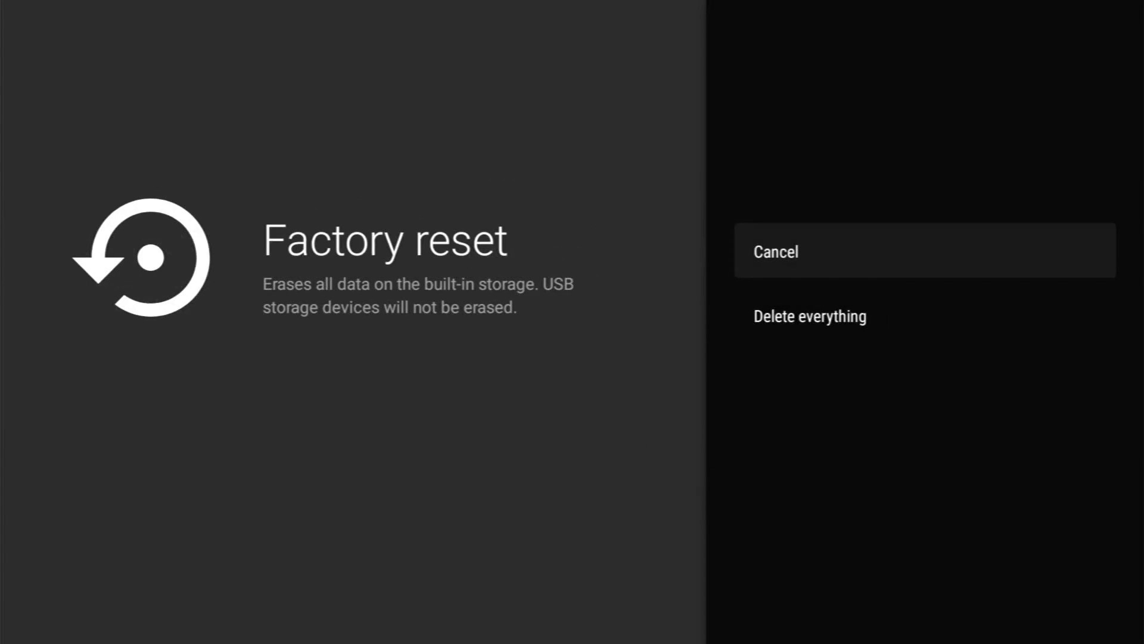
{"action": "key", "text": "Down"}
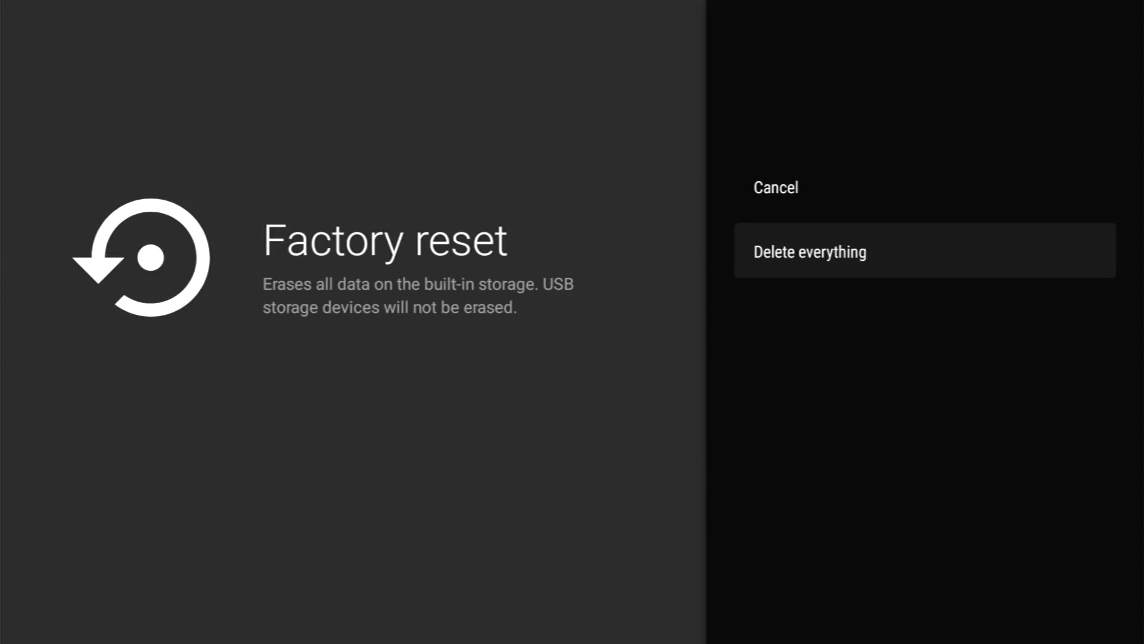
{"action": "key", "text": "Return"}
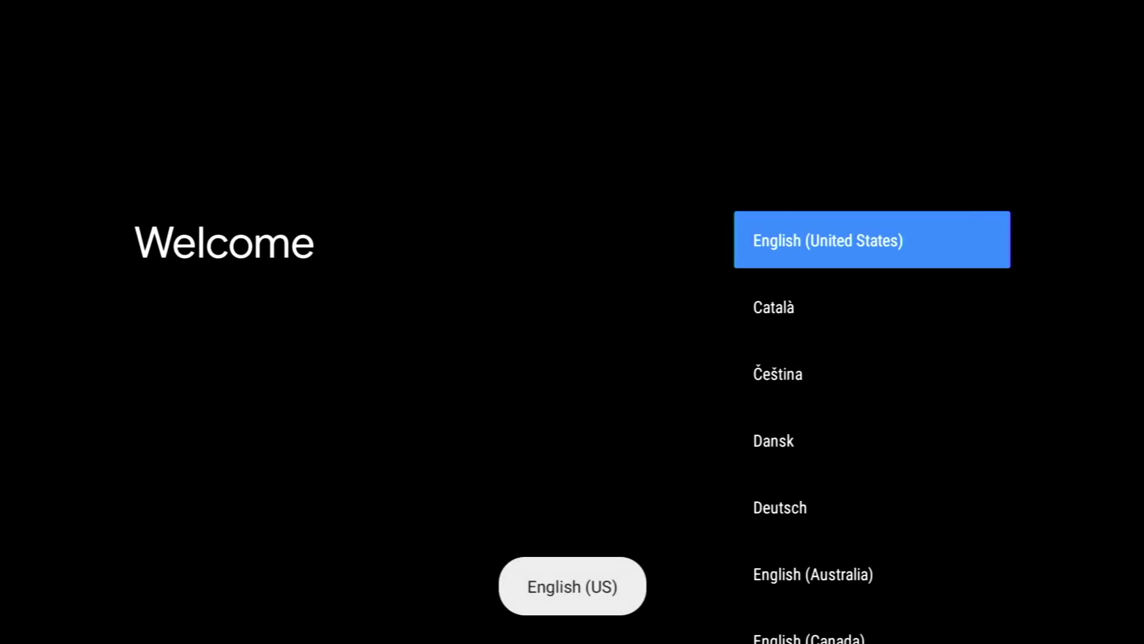
Choose English (United States), continue quick setup, and accept Google's terms and services.
{"action": "key", "text": "Down"}
{"action": "key", "text": "Up"}
{"action": "key", "text": "Return"}
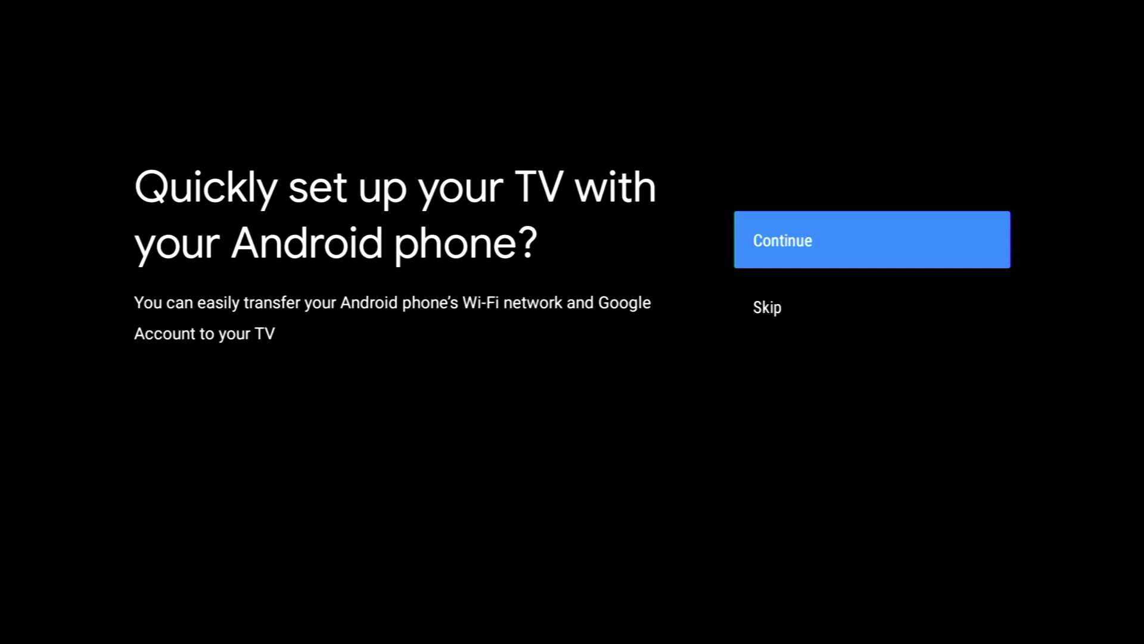
{"action": "key", "text": "Return"}
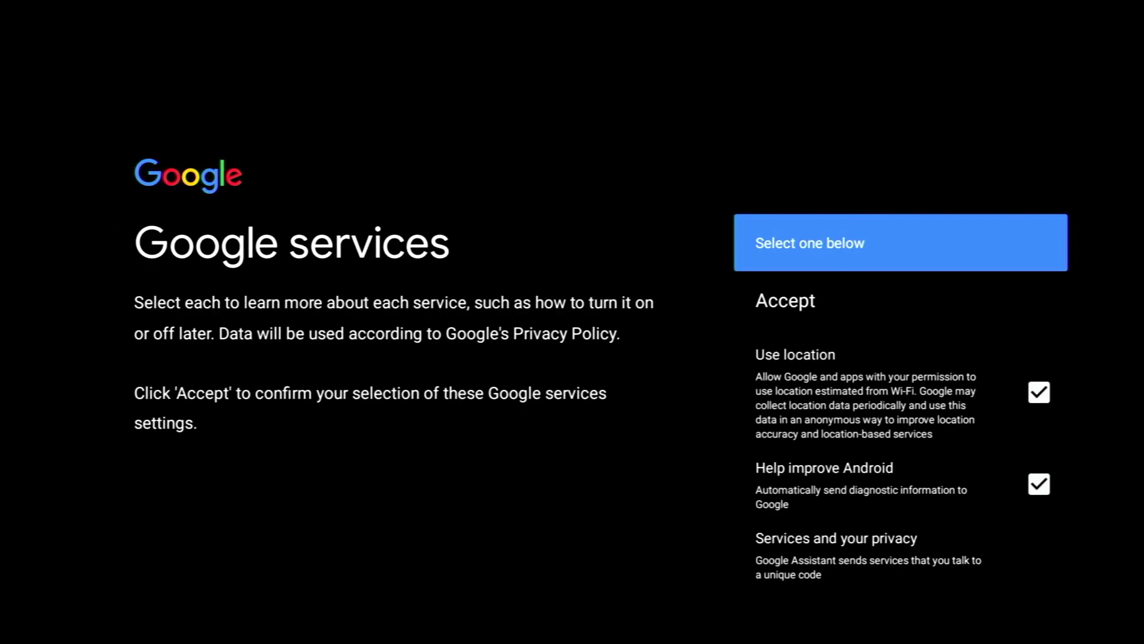
{"action": "key", "text": "Return"}
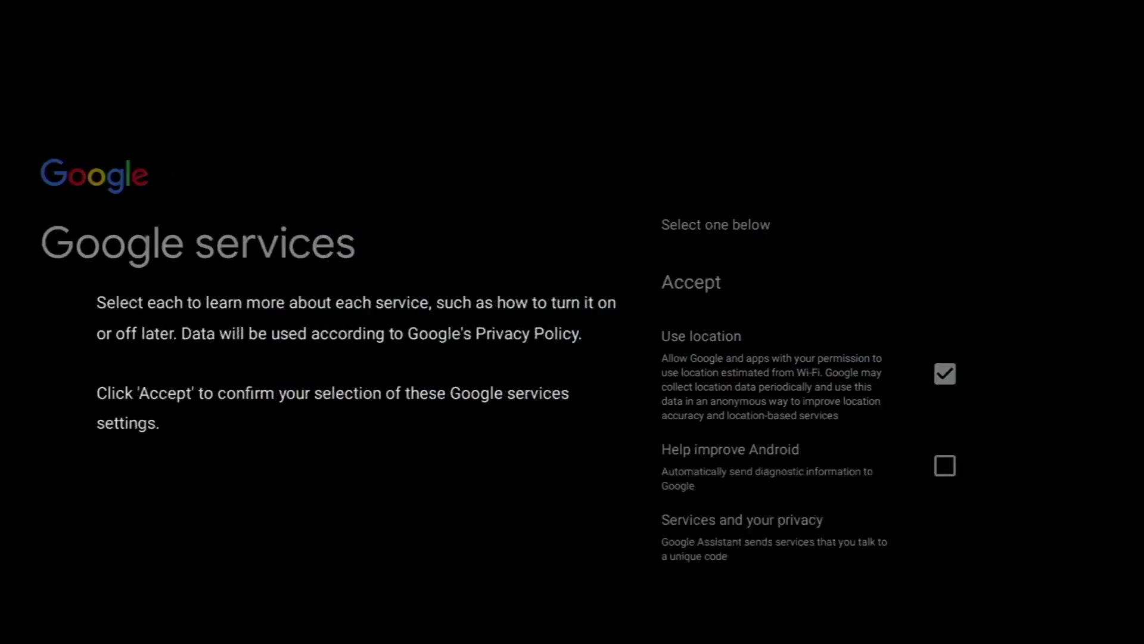
{"action": "key", "text": "Return"}
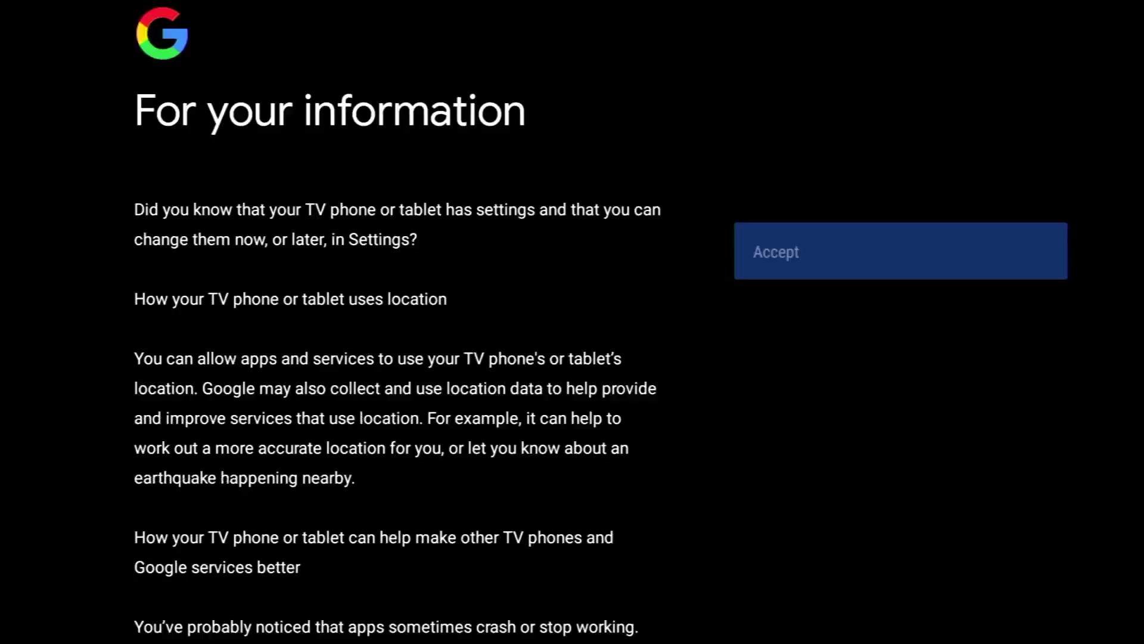
{"action": "key", "text": "Return"}
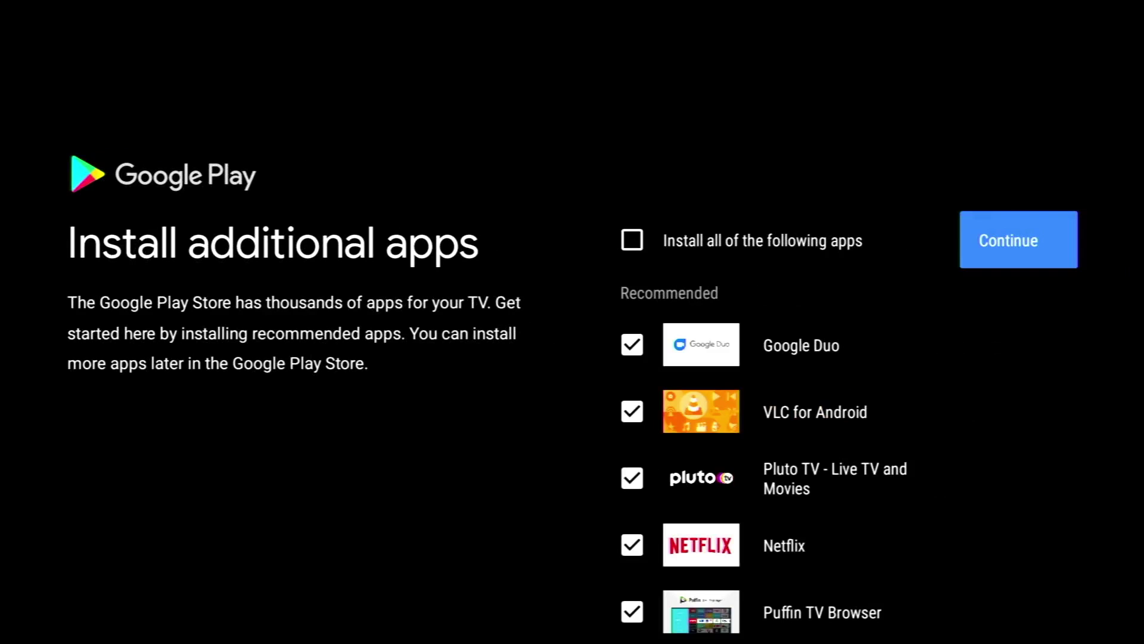
Uncheck Haystack News among the additional apps and continue setup.
{"action": "key", "text": "Left"}
{"action": "key", "text": "Down"}
{"action": "key", "text": "Down"}
{"action": "key", "text": "Down"}
{"action": "key", "text": "Down"}
{"action": "key", "text": "Down"}
{"action": "key", "text": "Down"}
{"action": "key", "text": "Down"}
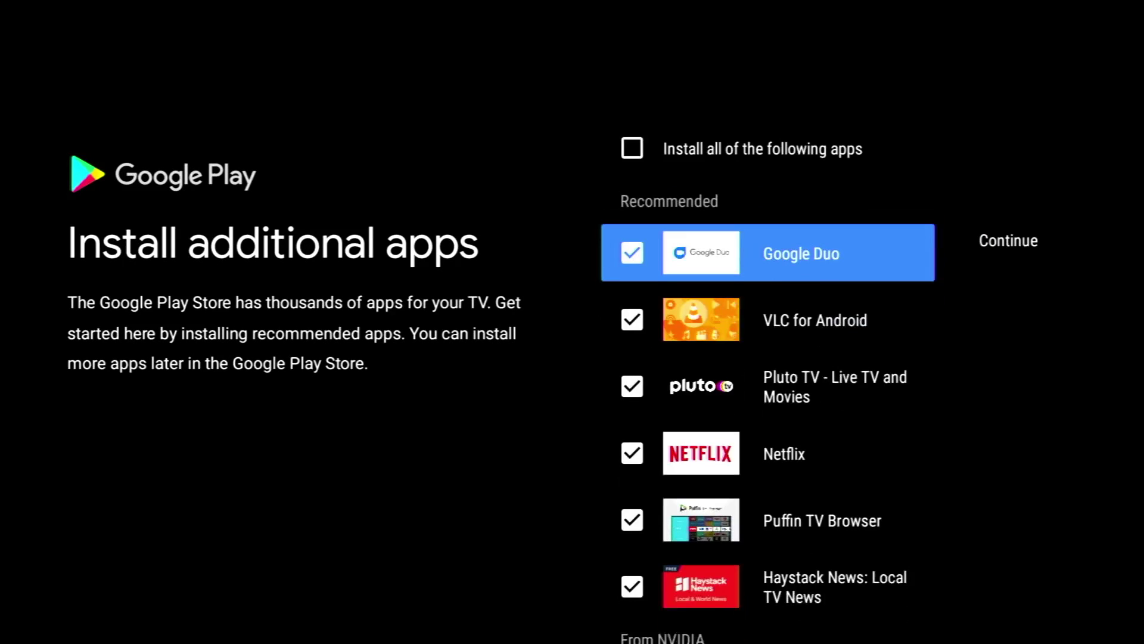
{"action": "key", "text": "Up"}
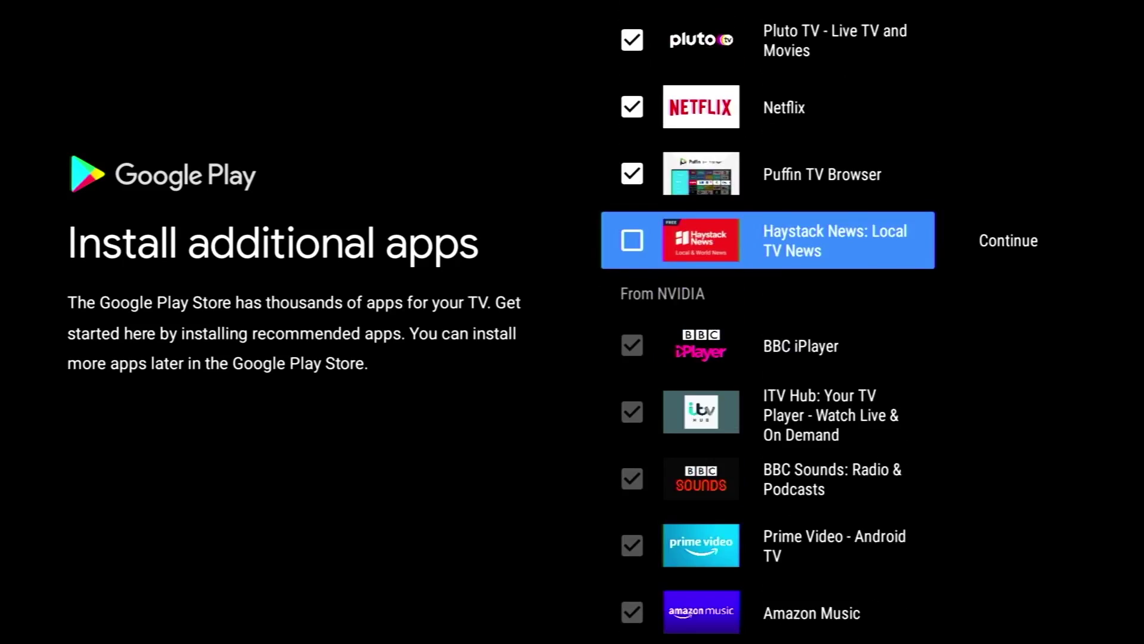
{"action": "key", "text": "Down"}
{"action": "key", "text": "Down"}
{"action": "key", "text": "Down"}
{"action": "key", "text": "Down"}
{"action": "key", "text": "Down"}
{"action": "key", "text": "Down"}
{"action": "key", "text": "Down"}
{"action": "key", "text": "Down"}
{"action": "key", "text": "Down"}
{"action": "key", "text": "Down"}
{"action": "key", "text": "Down"}
{"action": "key", "text": "Down"}
{"action": "key", "text": "Down"}
{"action": "key", "text": "Down"}
{"action": "key", "text": "Down"}
{"action": "key", "text": "Down"}
{"action": "key", "text": "Down"}
{"action": "key", "text": "Down"}
{"action": "key", "text": "Down"}
{"action": "key", "text": "Up"}
{"action": "key", "text": "Up"}
{"action": "key", "text": "Up"}
{"action": "key", "text": "Up"}
{"action": "key", "text": "Up"}
{"action": "key", "text": "Up"}
{"action": "key", "text": "Up"}
{"action": "key", "text": "Up"}
{"action": "key", "text": "Up"}
{"action": "key", "text": "Up"}
{"action": "key", "text": "Up"}
{"action": "key", "text": "Up"}
{"action": "key", "text": "Up"}
{"action": "key", "text": "Up"}
{"action": "key", "text": "Up"}
{"action": "key", "text": "Up"}
{"action": "key", "text": "Right"}
{"action": "key", "text": "Return"}
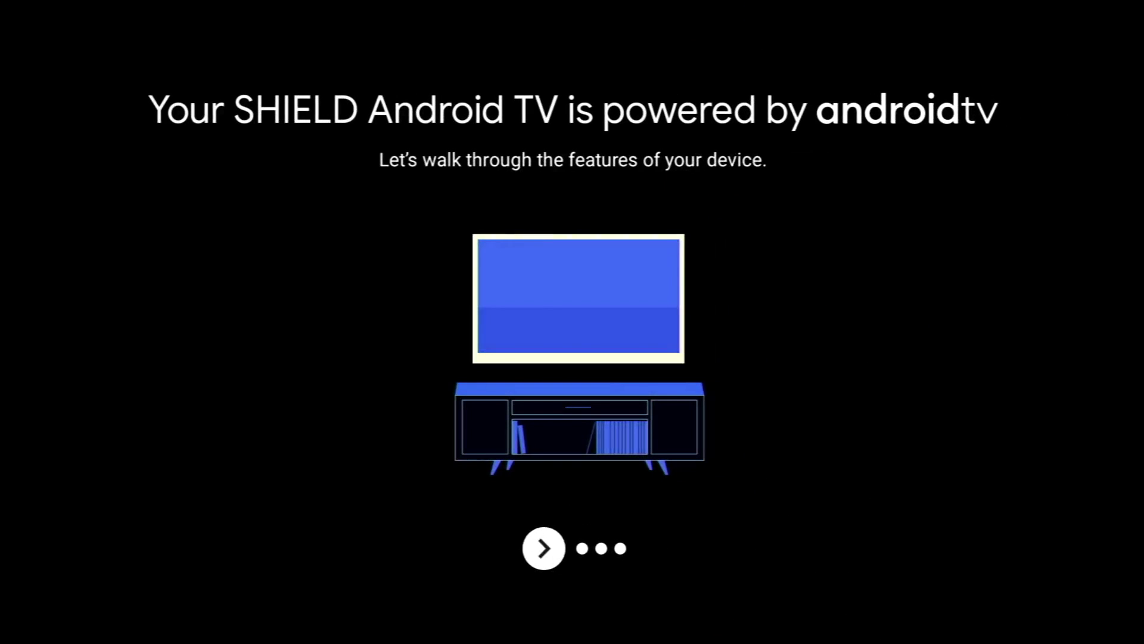
Finish the feature walkthrough and join SHIELD Rewards using the Google account.
{"action": "key", "text": "Return"}
{"action": "key", "text": "Return"}
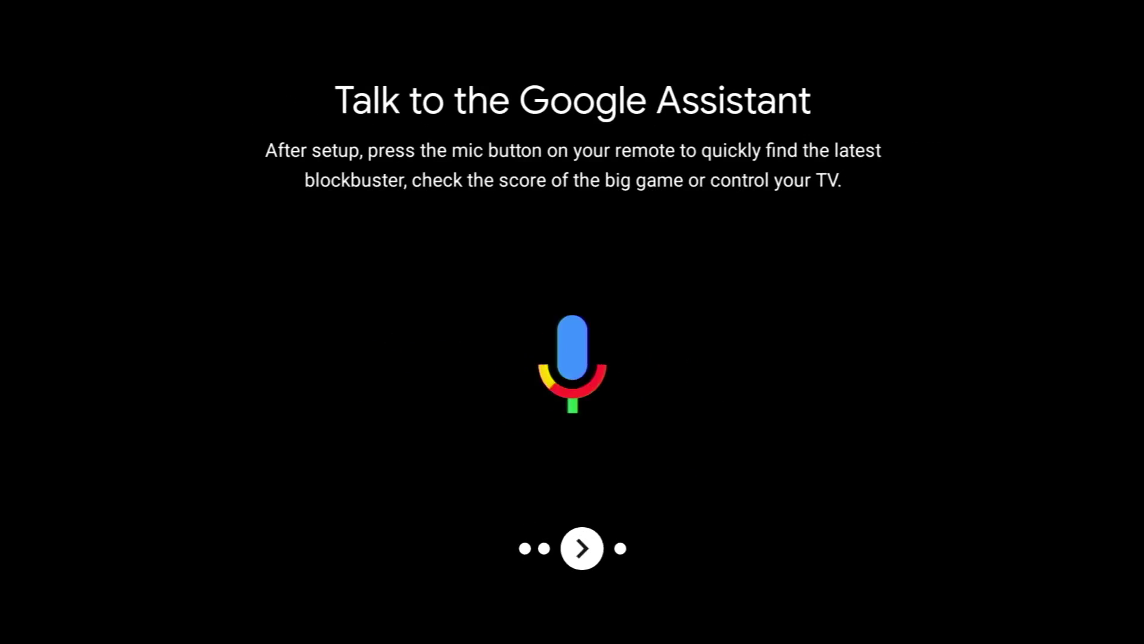
{"action": "key", "text": "Return"}
{"action": "key", "text": "Return"}
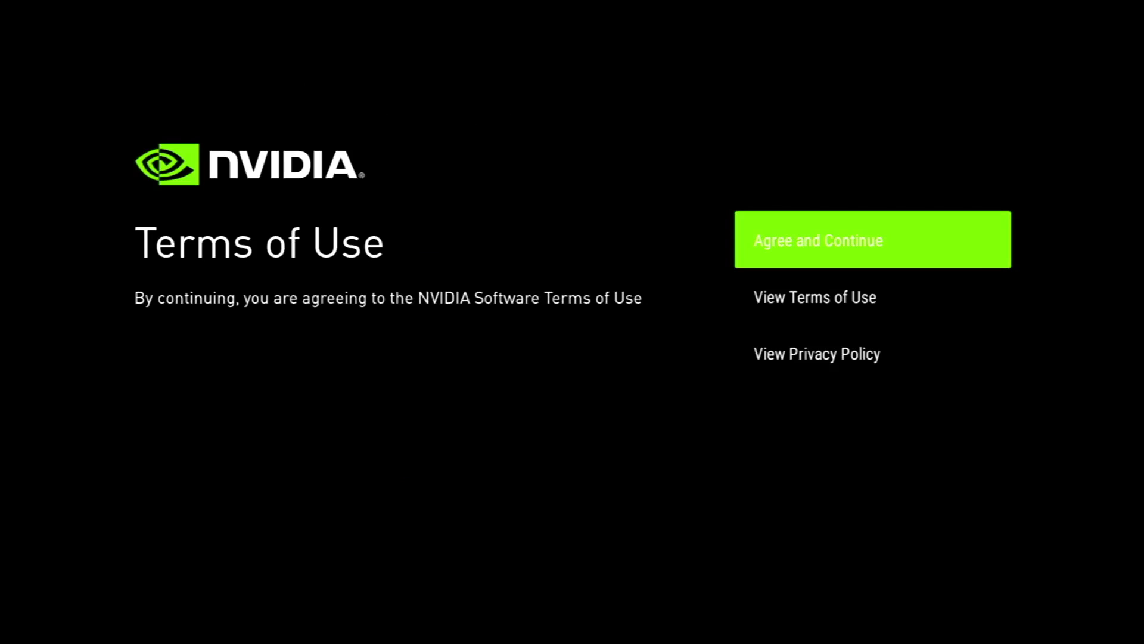
{"action": "key", "text": "Return"}
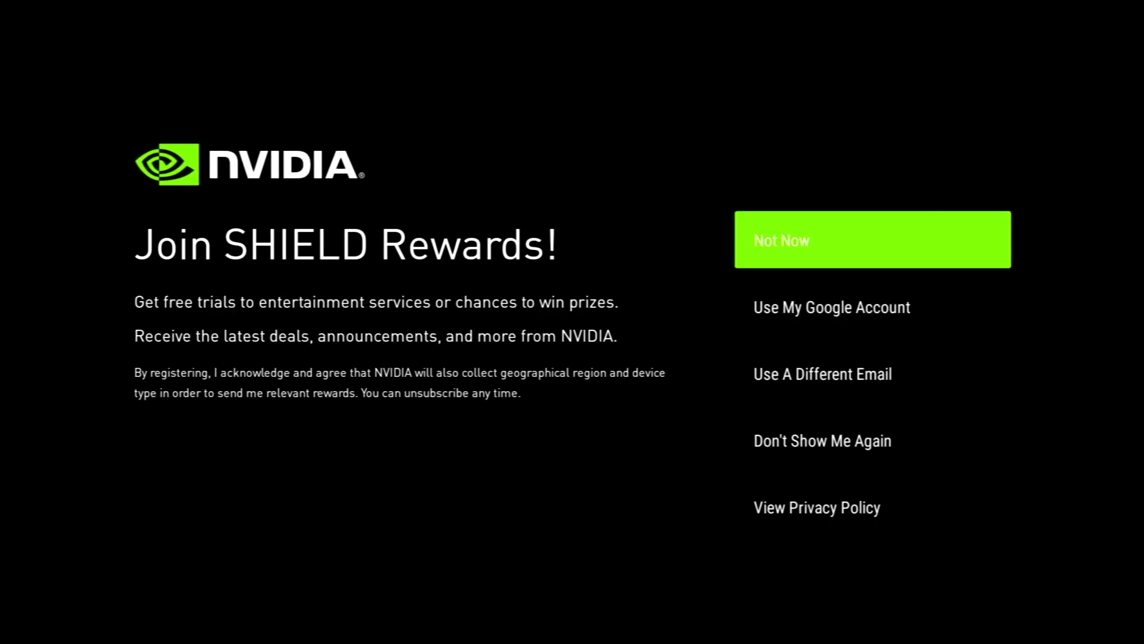
{"action": "key", "text": "Down"}
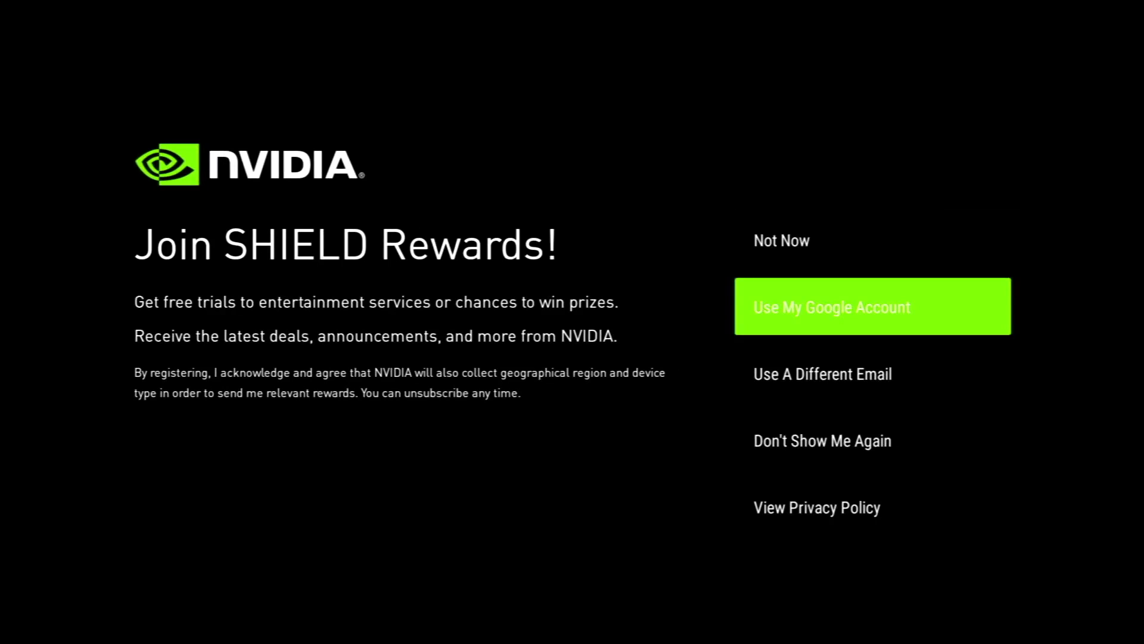
{"action": "key", "text": "Return"}
{"action": "key", "text": "Return"}
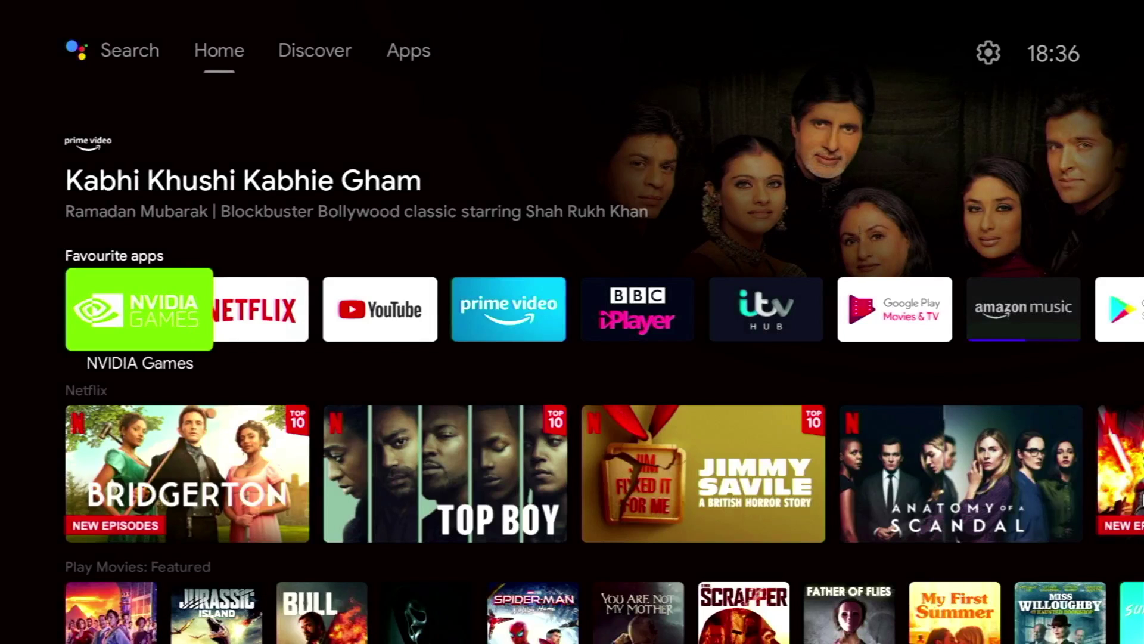
Move from the favourite apps row up to the Apps tab on the home screen.
{"action": "key", "text": "Up"}
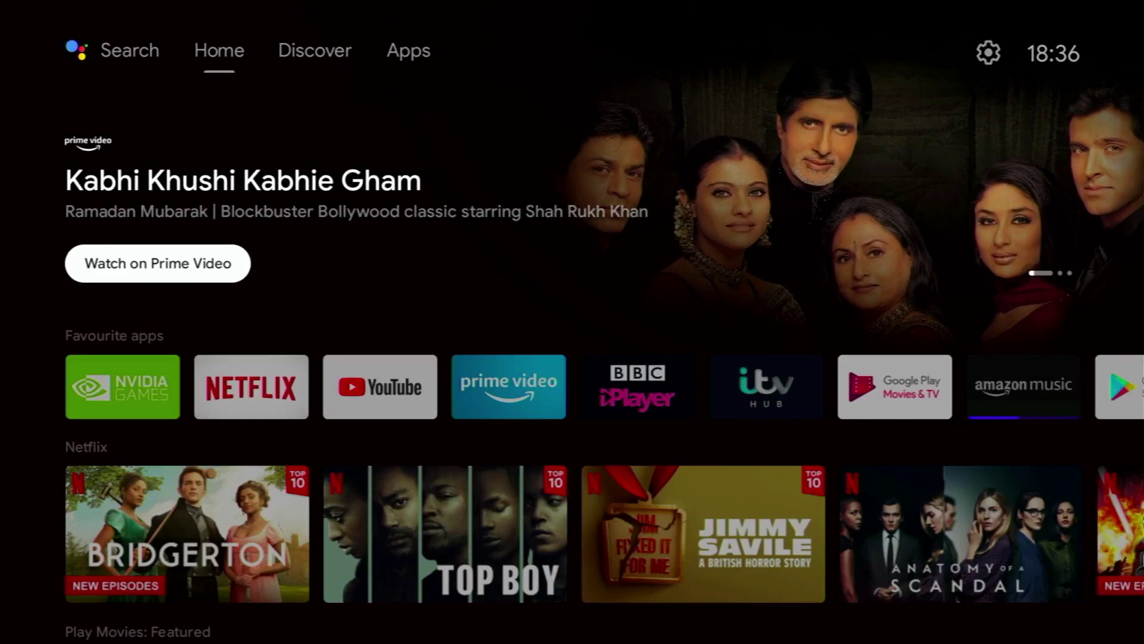
{"action": "key", "text": "Up"}
{"action": "key", "text": "Right"}
{"action": "key", "text": "Right"}
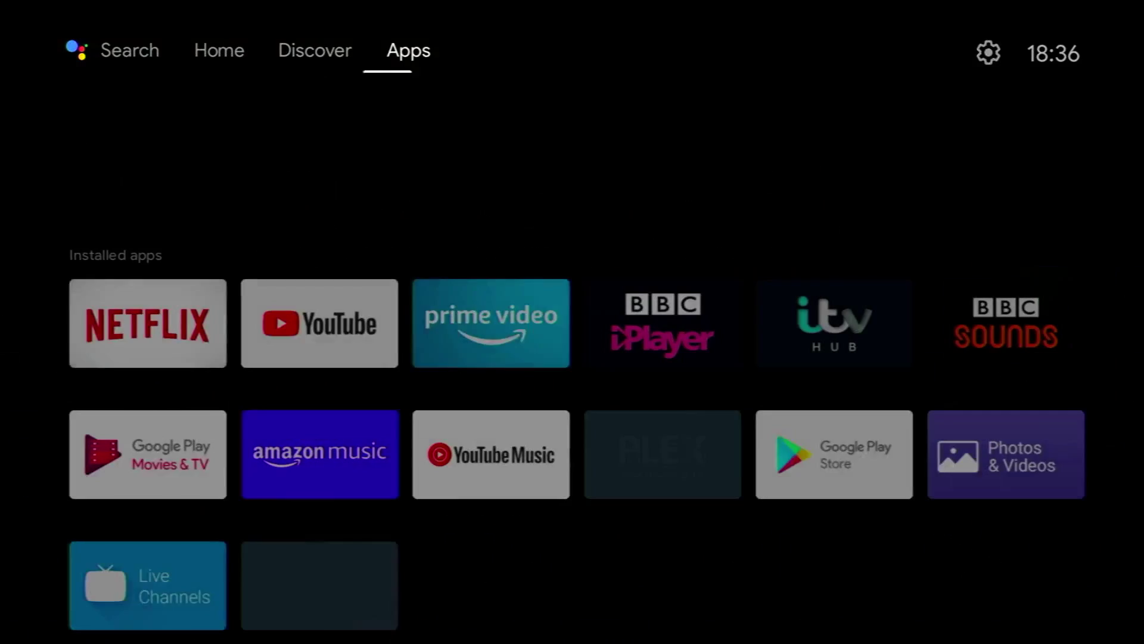
{"action": "key", "text": "Right"}
Confirm About shows SHIELD Android TV SW Version 9.0.1(33.1.0.283), then exit settings.
{"action": "key", "text": "Return"}
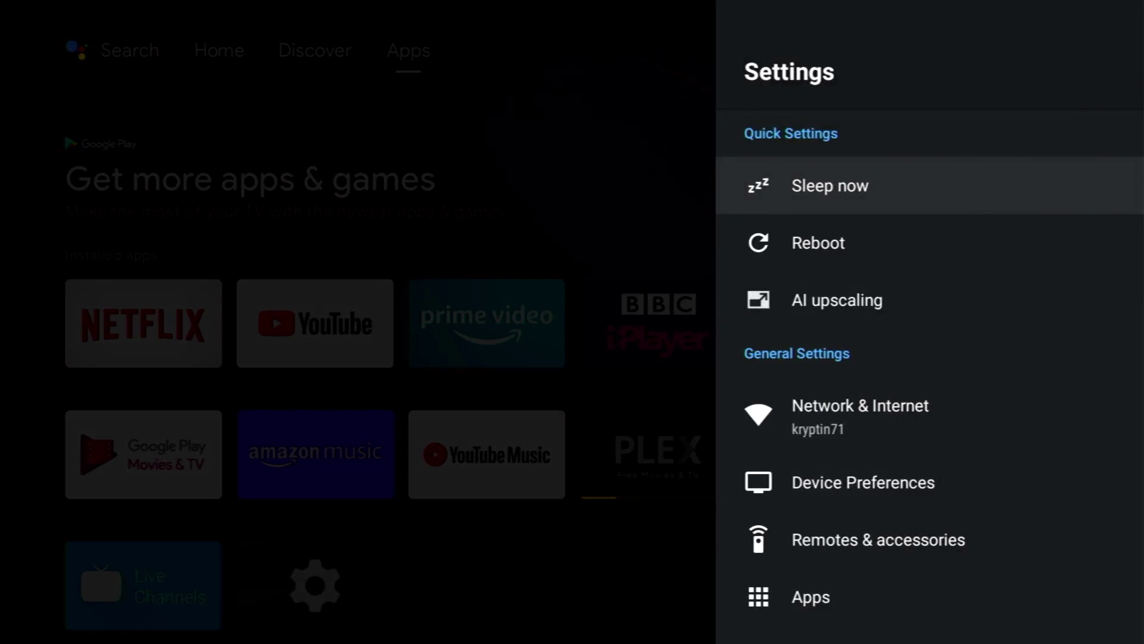
{"action": "key", "text": "Down"}
{"action": "key", "text": "Down"}
{"action": "key", "text": "Down"}
{"action": "key", "text": "Down"}
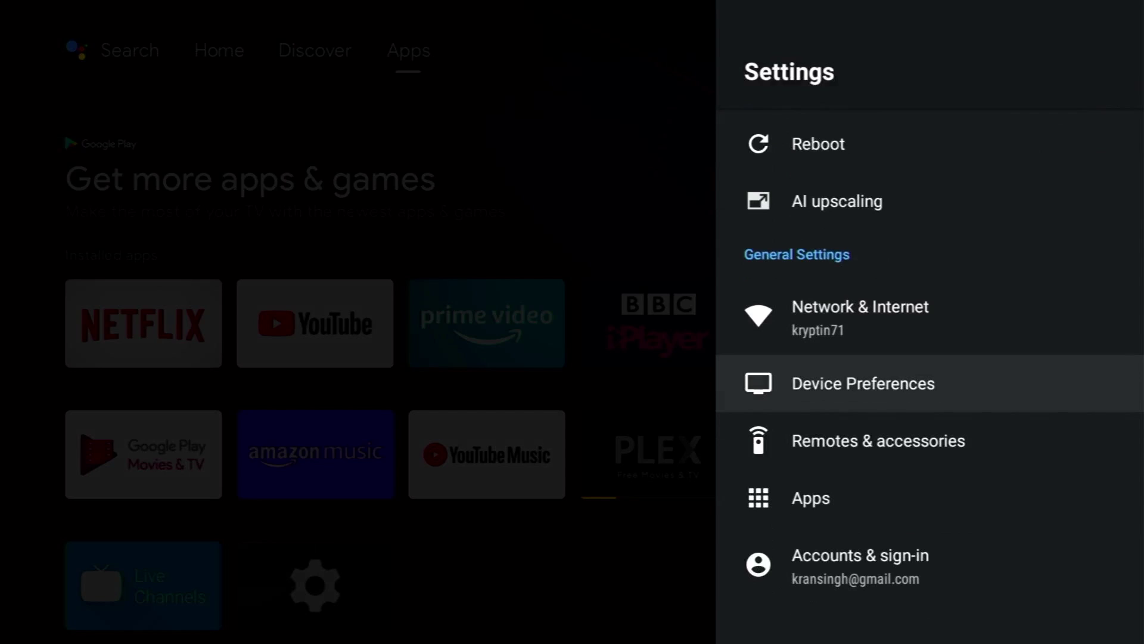
{"action": "key", "text": "Return"}
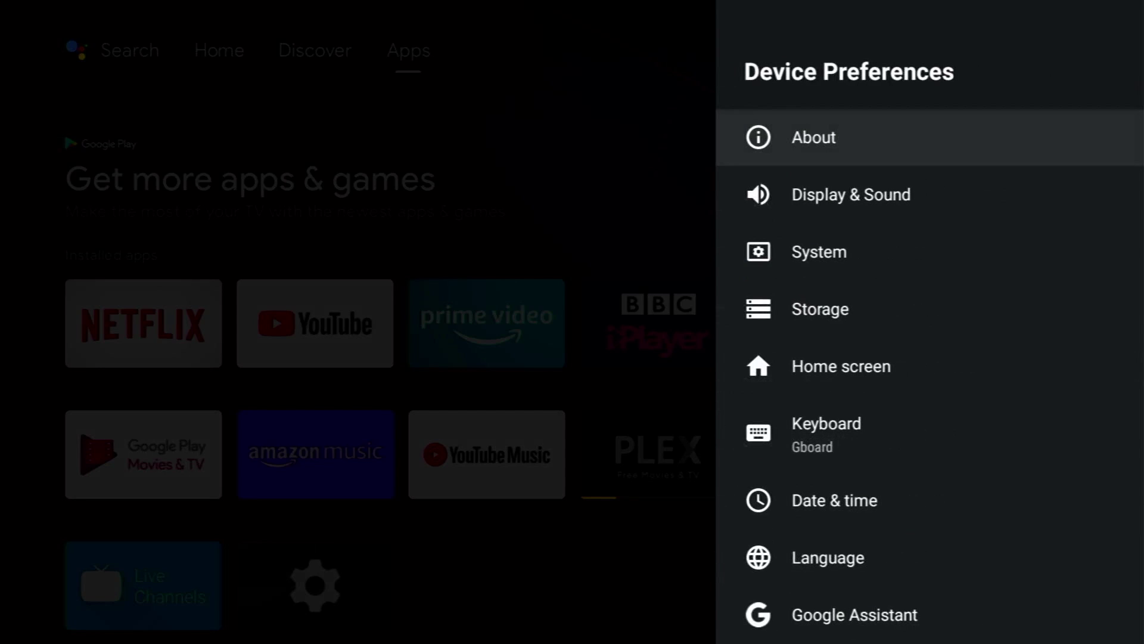
{"action": "key", "text": "Return"}
{"action": "key", "text": "Down"}
{"action": "key", "text": "Down"}
{"action": "key", "text": "Down"}
{"action": "key", "text": "Down"}
{"action": "key", "text": "Down"}
{"action": "key", "text": "Down"}
{"action": "key", "text": "Down"}
{"action": "key", "text": "Down"}
{"action": "key", "text": "Down"}
{"action": "key", "text": "Down"}
{"action": "key", "text": "Down"}
{"action": "key", "text": "Down"}
{"action": "key", "text": "Down"}
{"action": "key", "text": "Down"}
{"action": "key", "text": "Down"}
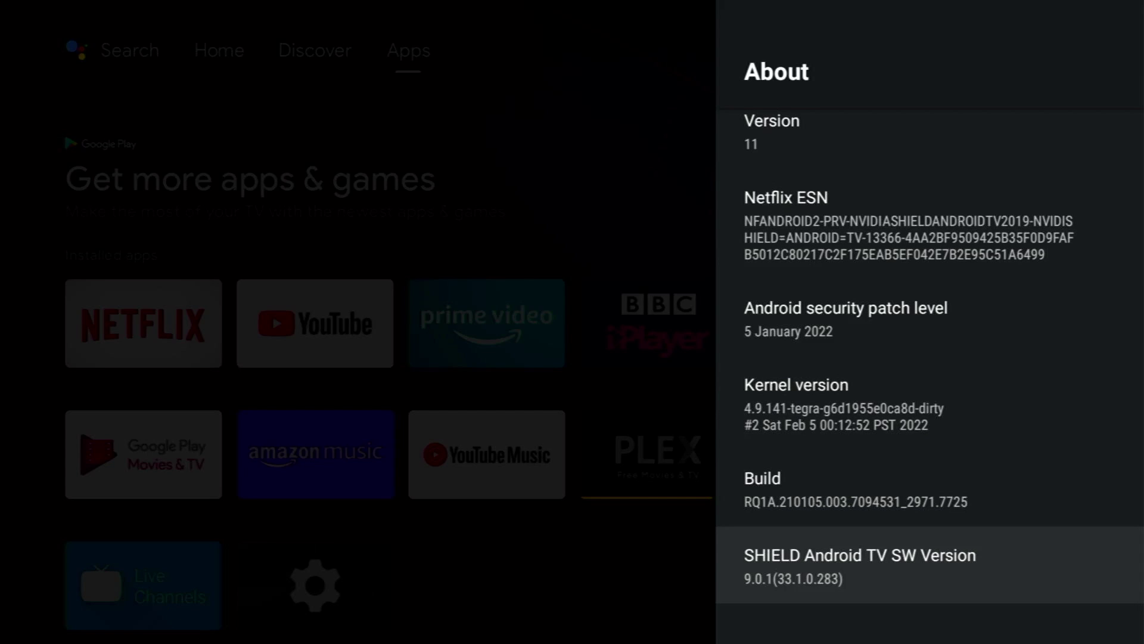
{"action": "key", "text": "Escape"}
{"action": "key", "text": "Escape"}
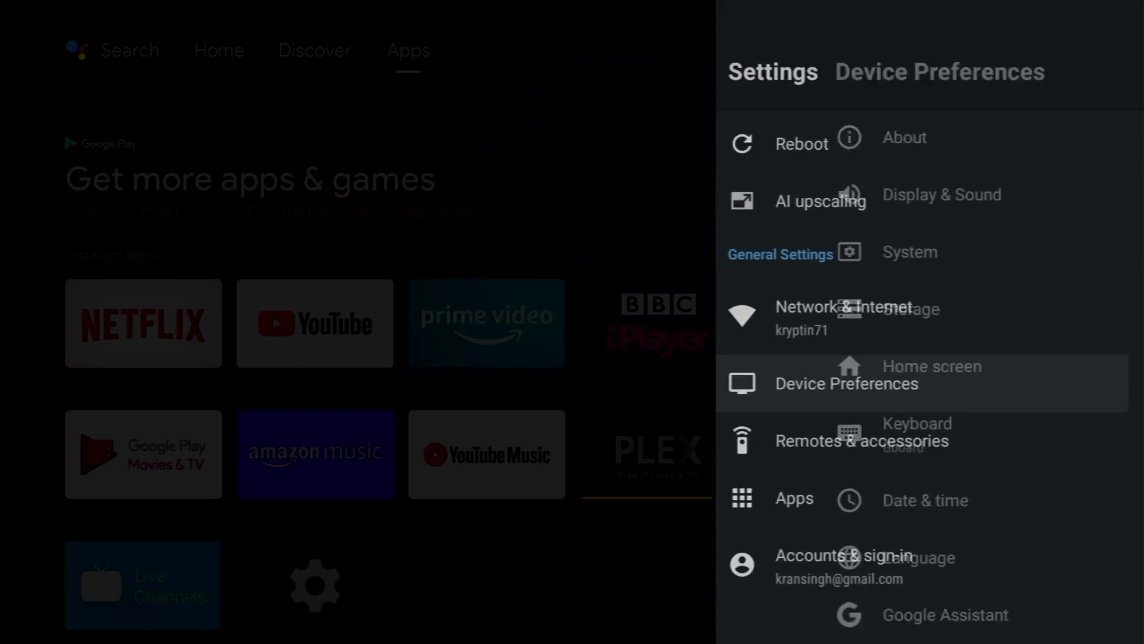
{"action": "key", "text": "Escape"}
{"action": "key", "text": "Escape"}
{"action": "key", "text": "Right"}
{"action": "key", "text": "Right"}
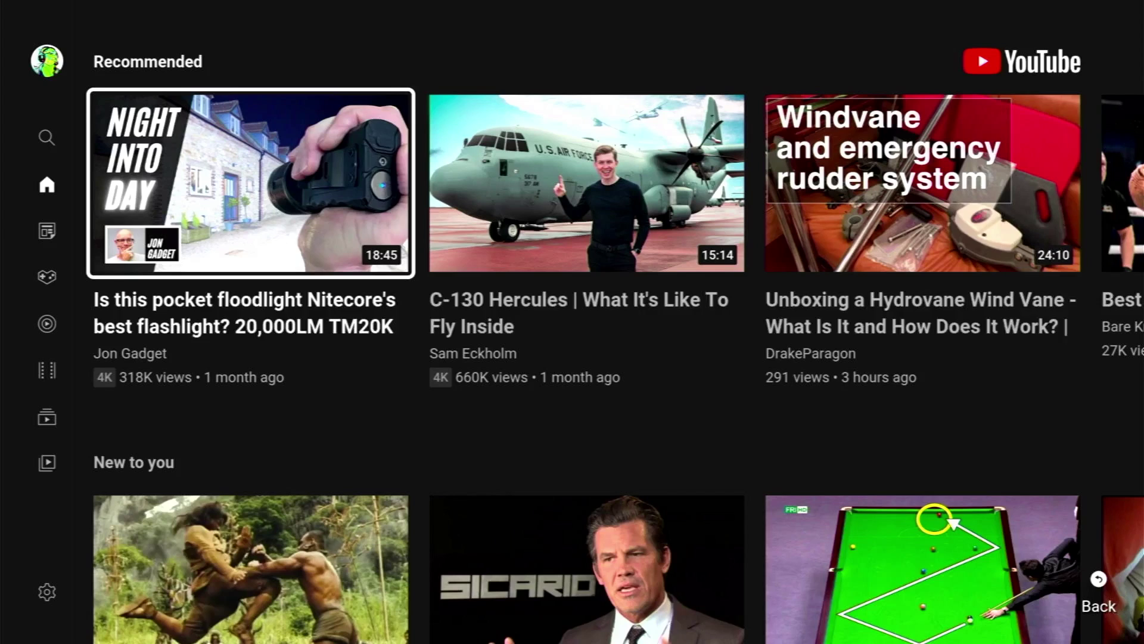
{"action": "key", "text": "Escape"}
{"action": "key", "text": "Escape"}
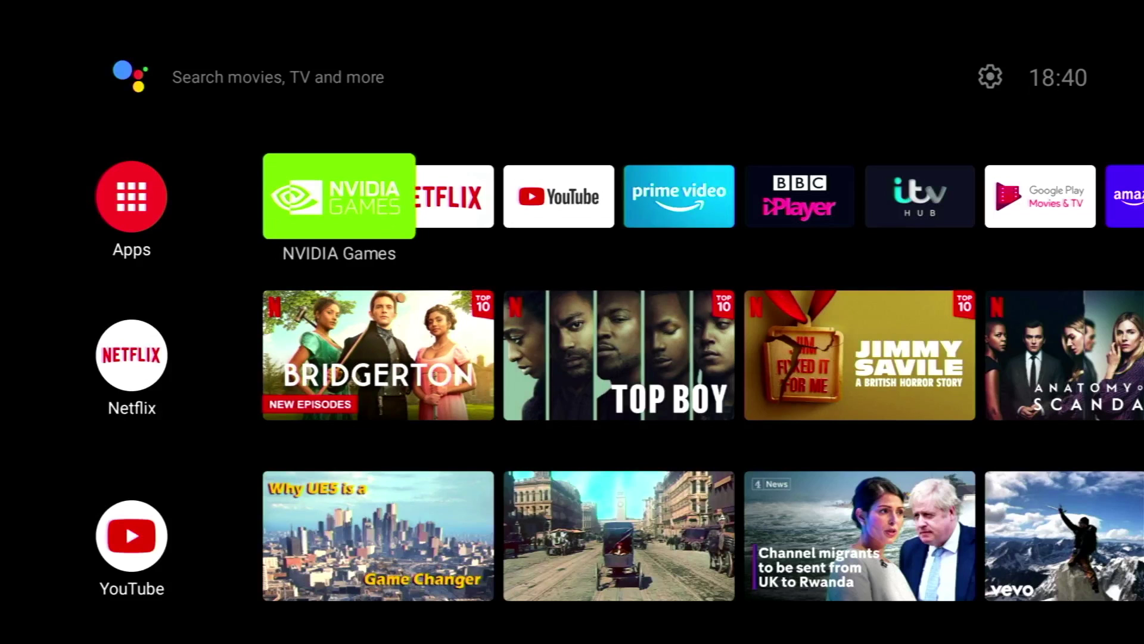
Go to Settings > Device Preferences > About > System upgrade.
{"action": "key", "text": "Up"}
{"action": "key", "text": "Right"}
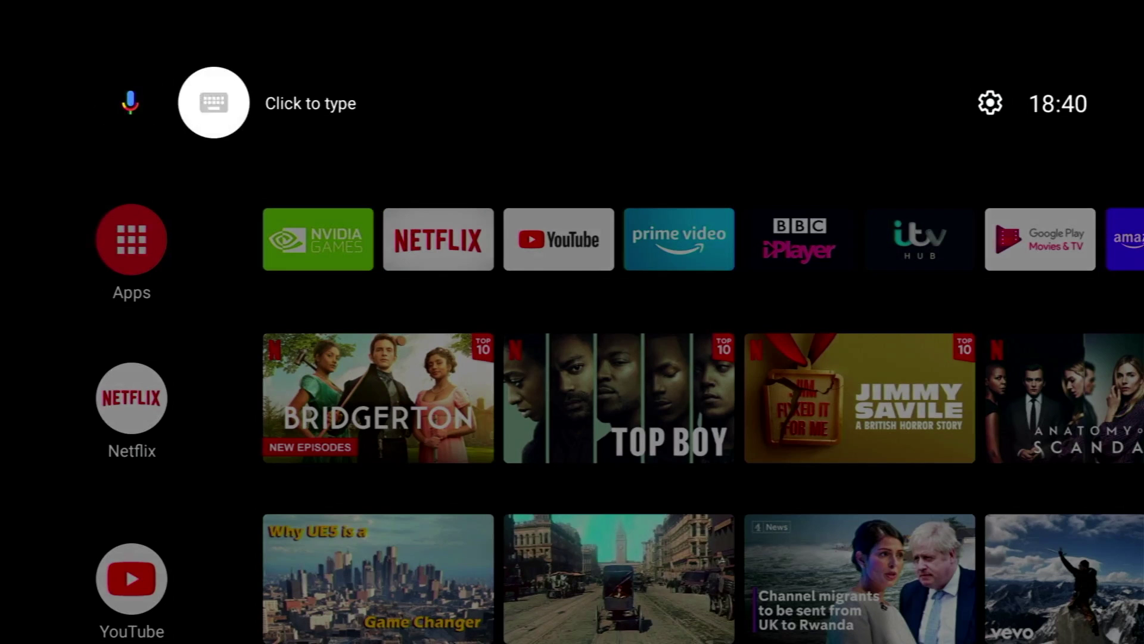
{"action": "key", "text": "Right"}
{"action": "key", "text": "Return"}
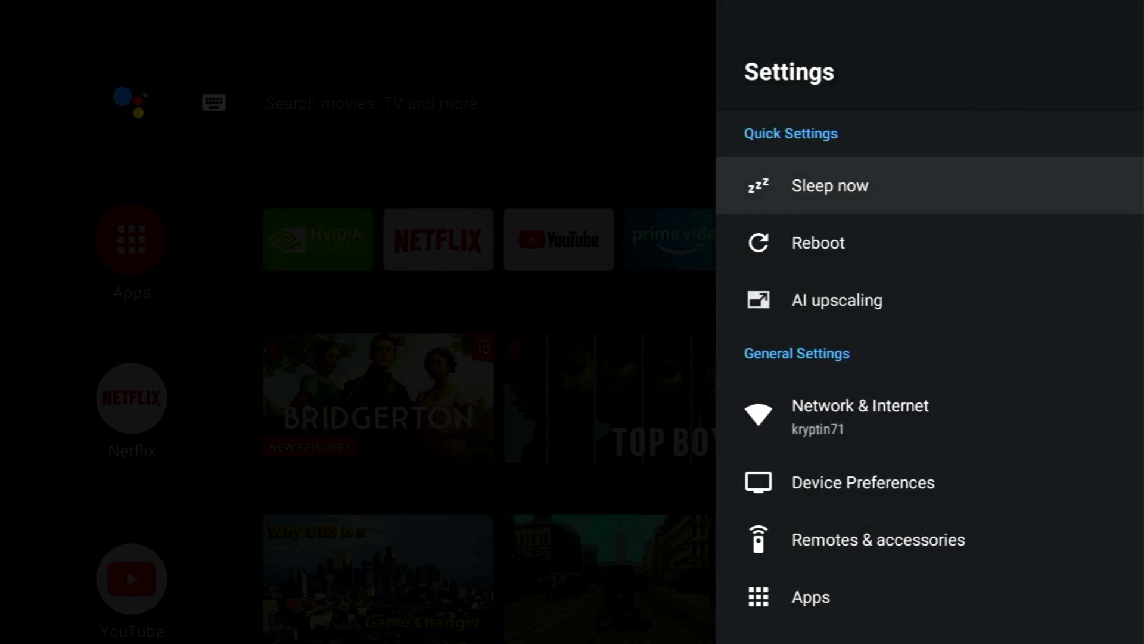
{"action": "key", "text": "Down"}
{"action": "key", "text": "Down"}
{"action": "key", "text": "Down"}
{"action": "key", "text": "Down"}
{"action": "key", "text": "Return"}
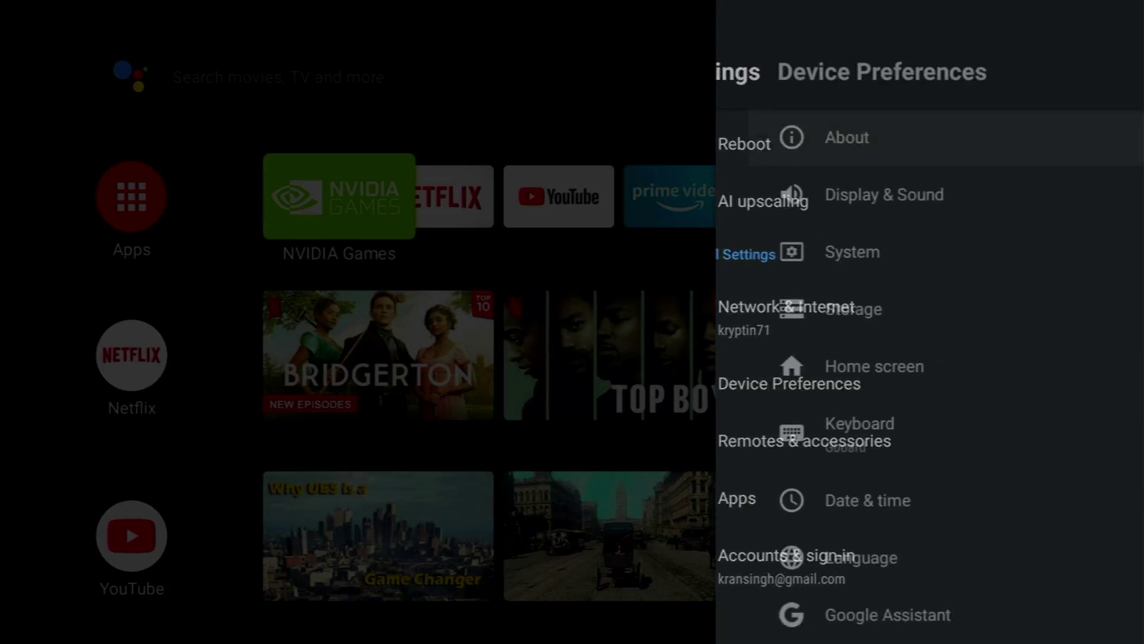
{"action": "key", "text": "Return"}
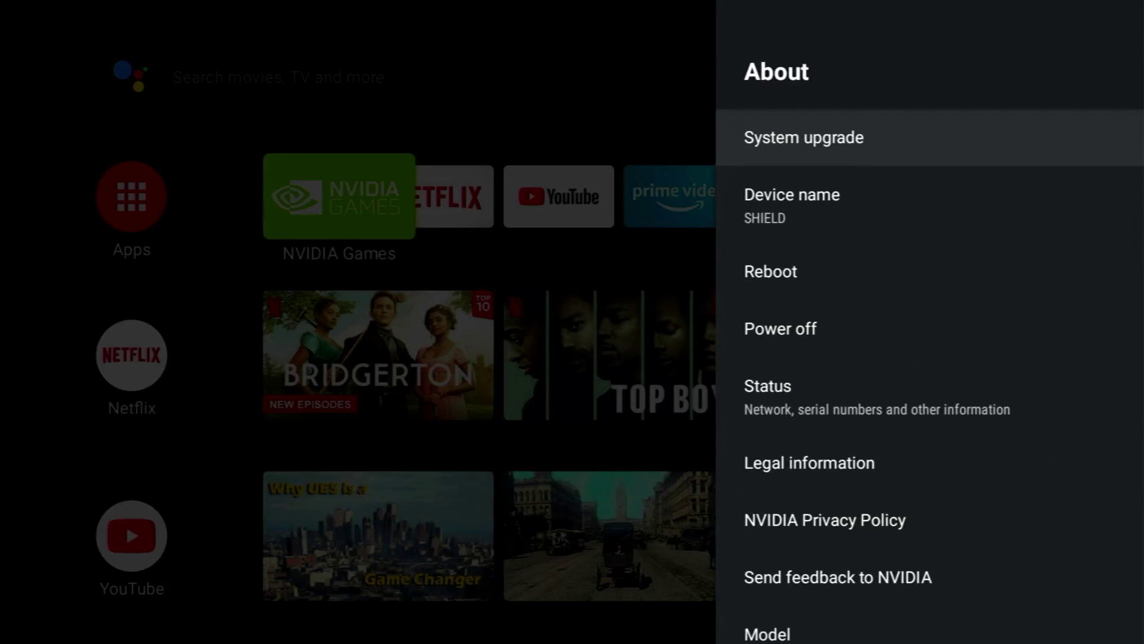
{"action": "key", "text": "Return"}
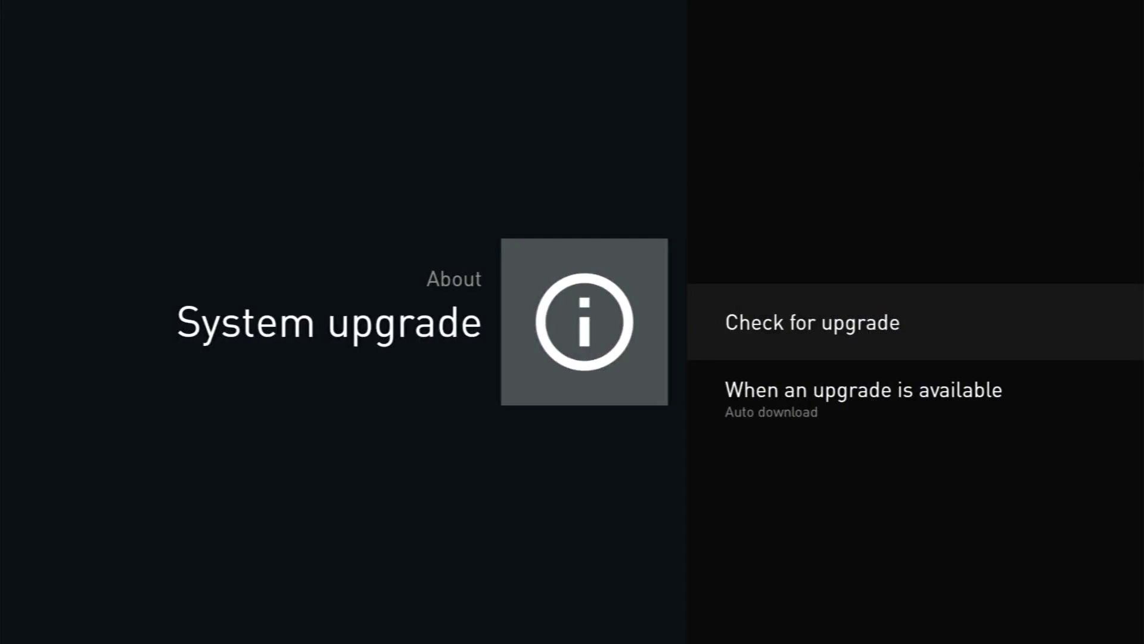
Check for upgrades and open What's New for SHIELD Experience Upgrade 9.0.2.
{"action": "key", "text": "Return"}
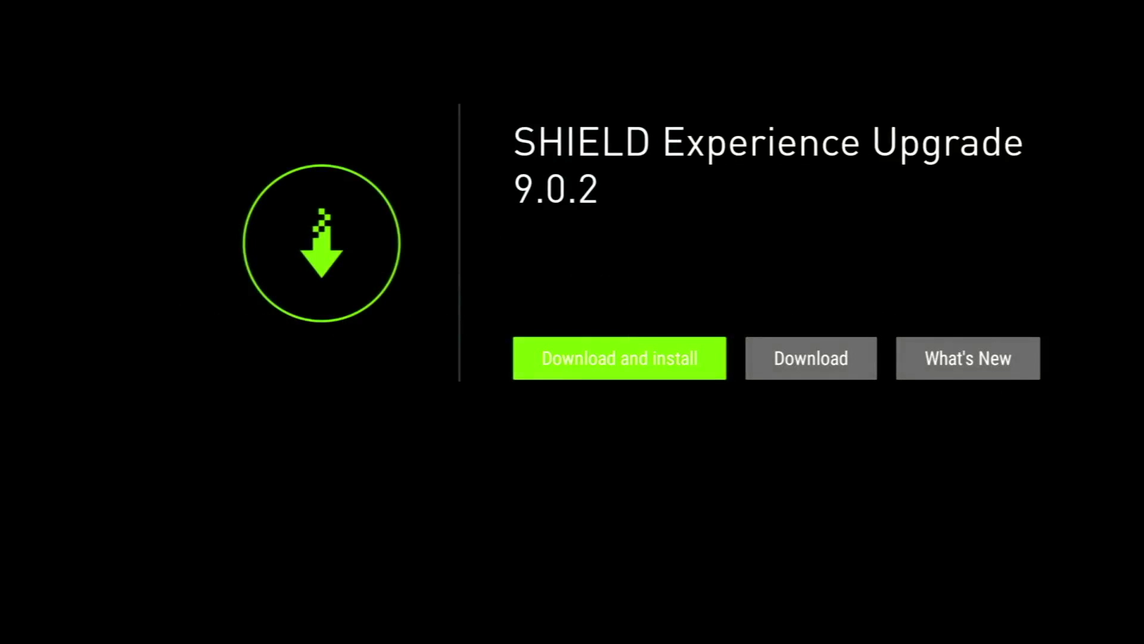
{"action": "key", "text": "Right"}
{"action": "key", "text": "Right"}
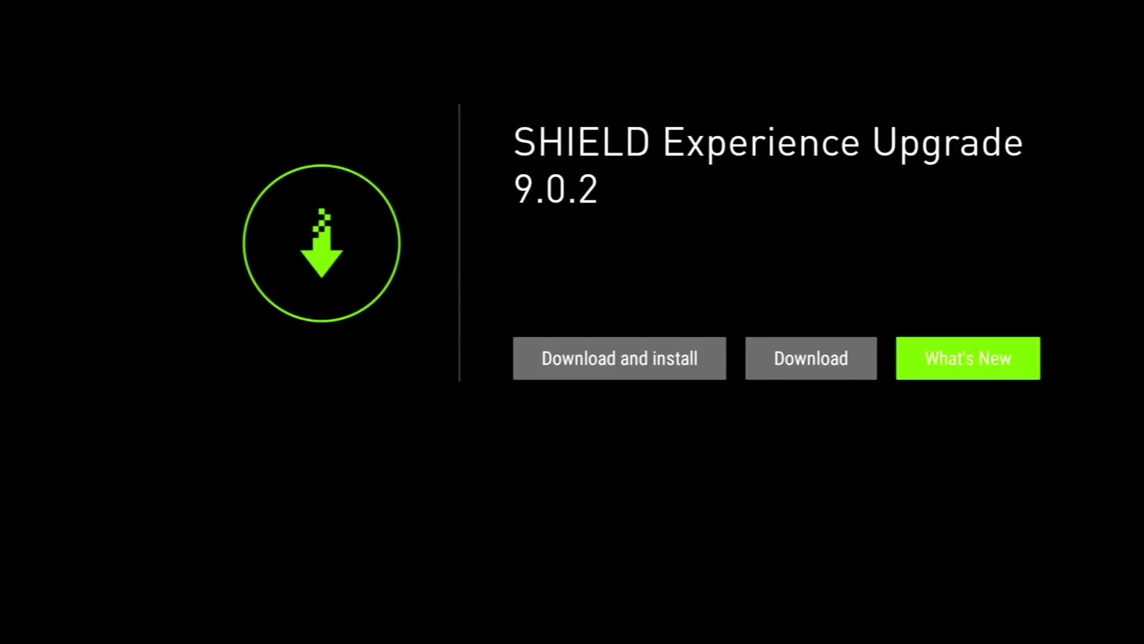
{"action": "key", "text": "Return"}
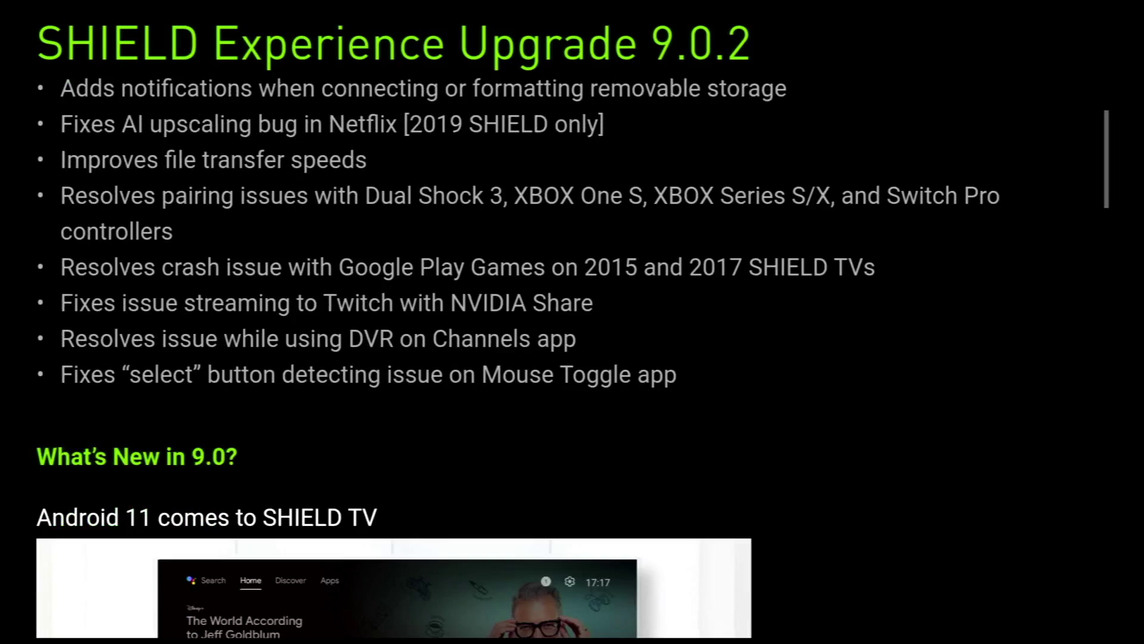
Scroll the 9.0.2 notes down to New or Upgraded Apps (Apple TV, IQIYI) and New Games.
{"action": "scroll", "coordinate": [572, 343], "scroll_direction": "down", "scroll_amount": 4}
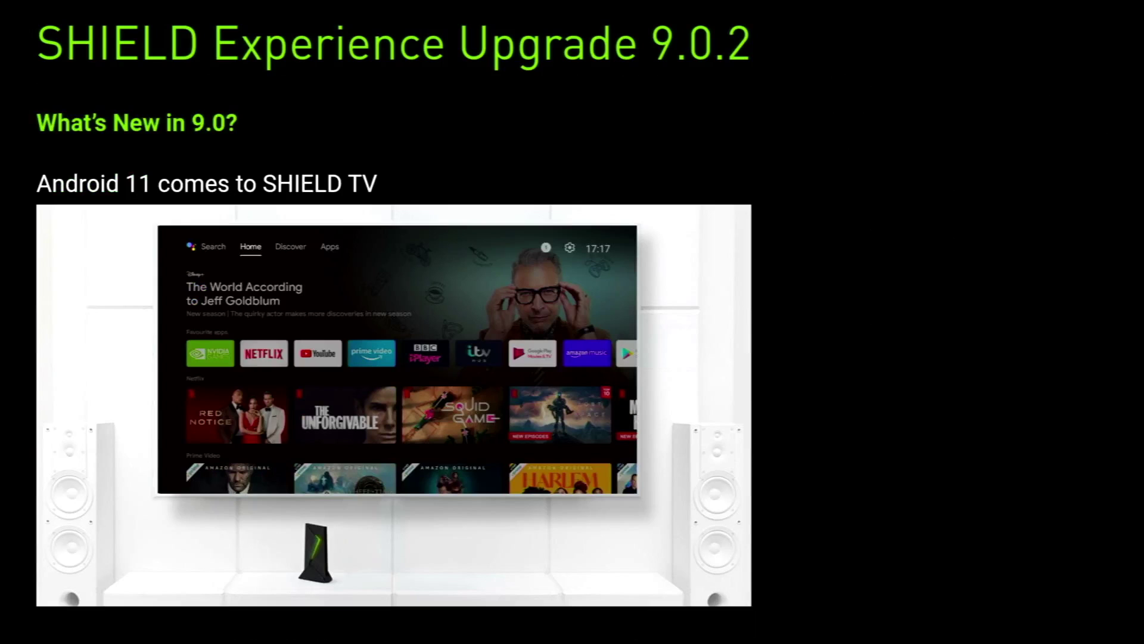
{"action": "scroll", "coordinate": [572, 343], "scroll_direction": "down", "scroll_amount": 5}
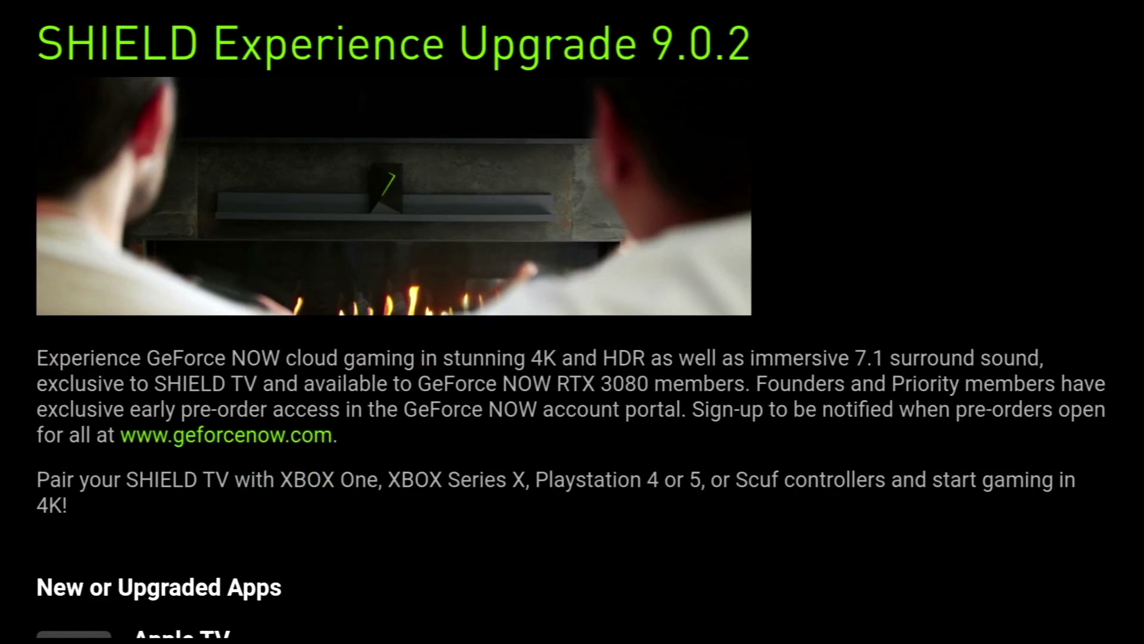
{"action": "scroll", "coordinate": [573, 343], "scroll_direction": "down", "scroll_amount": 4}
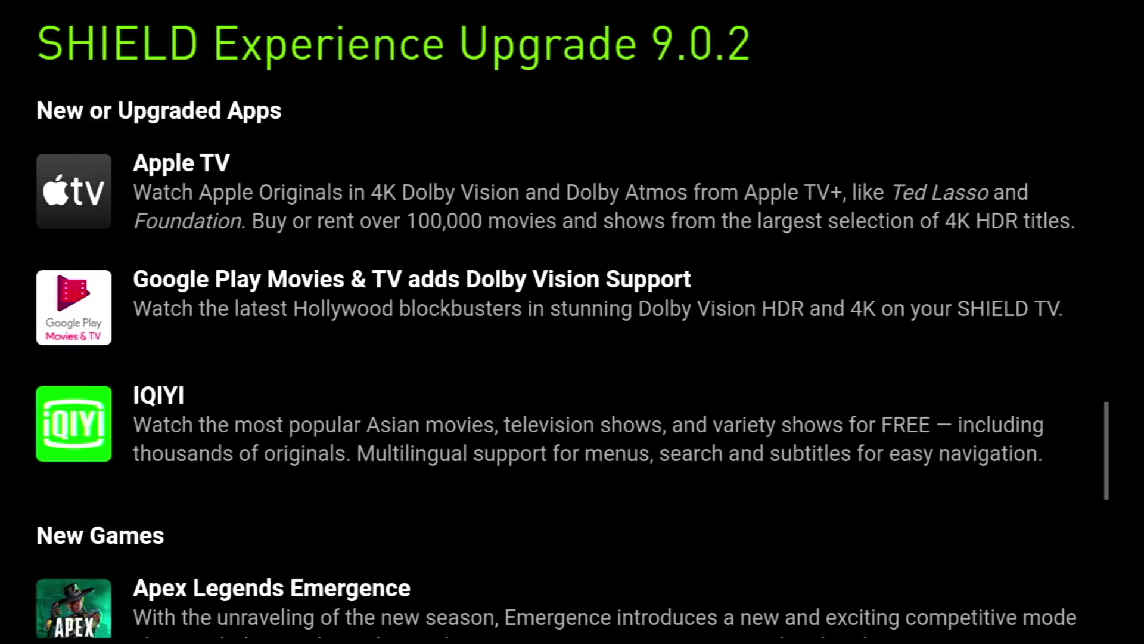
{"action": "scroll", "coordinate": [572, 343], "scroll_direction": "down", "scroll_amount": 7}
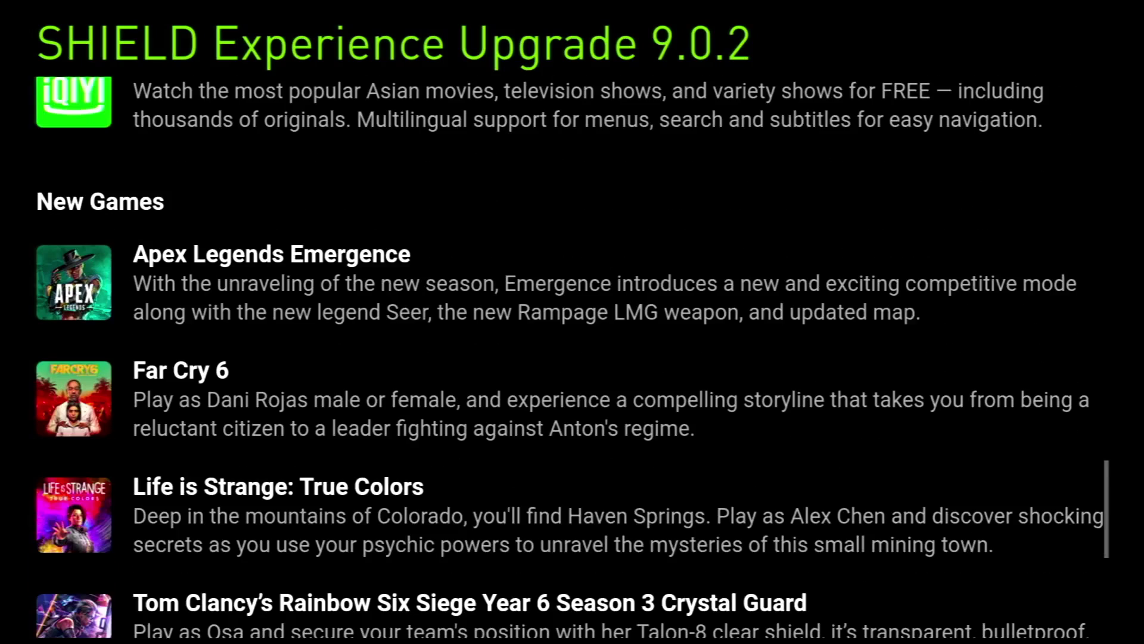
{"action": "scroll", "coordinate": [572, 343], "scroll_direction": "down", "scroll_amount": 6}
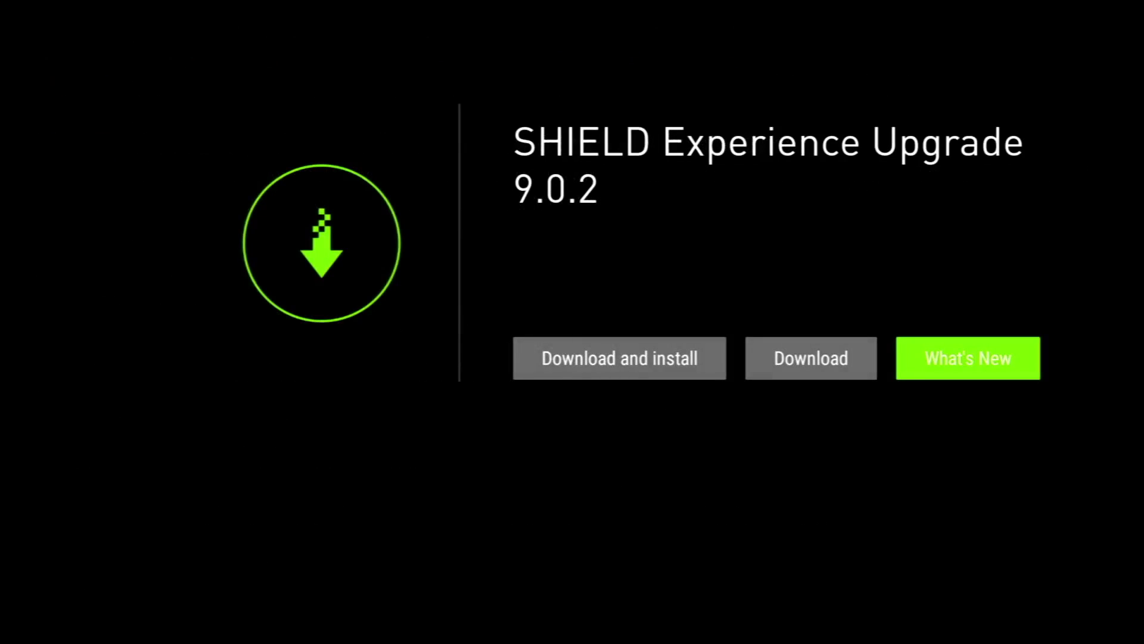
Download and install the SHIELD Experience 9.0.2 upgrade, then dismiss its release notes.
{"action": "key", "text": "Left"}
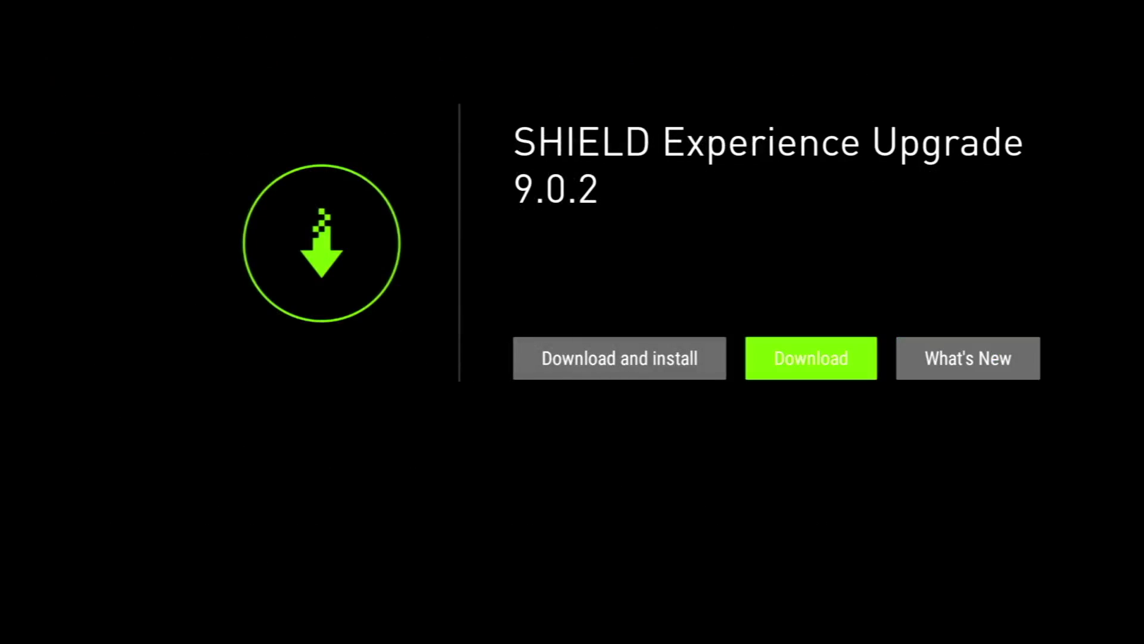
{"action": "key", "text": "Left"}
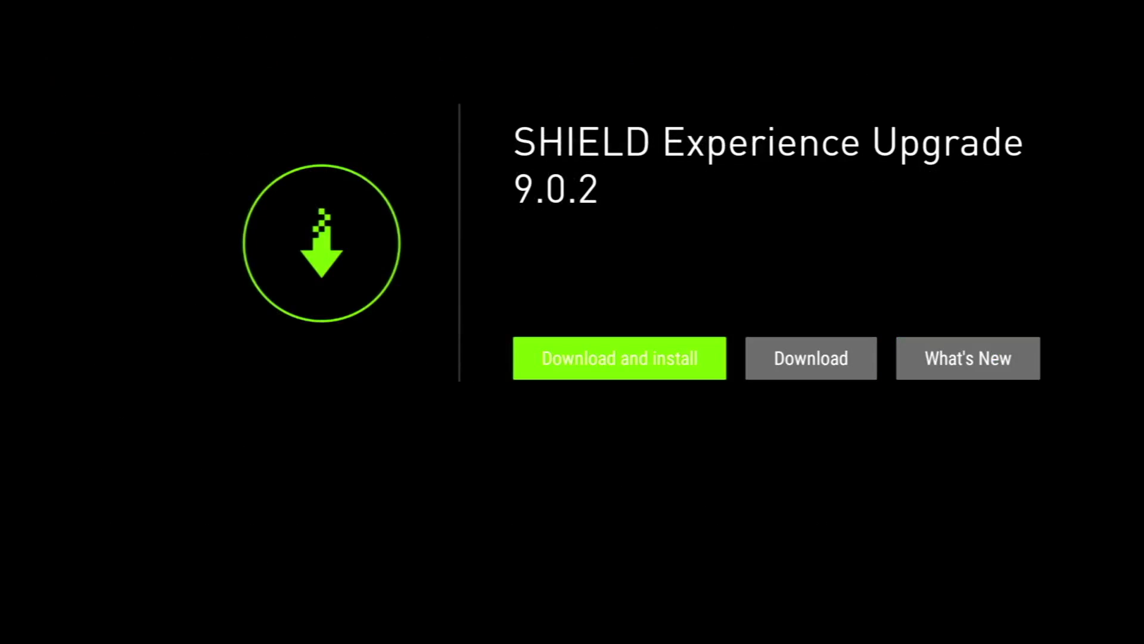
{"action": "key", "text": "Return"}
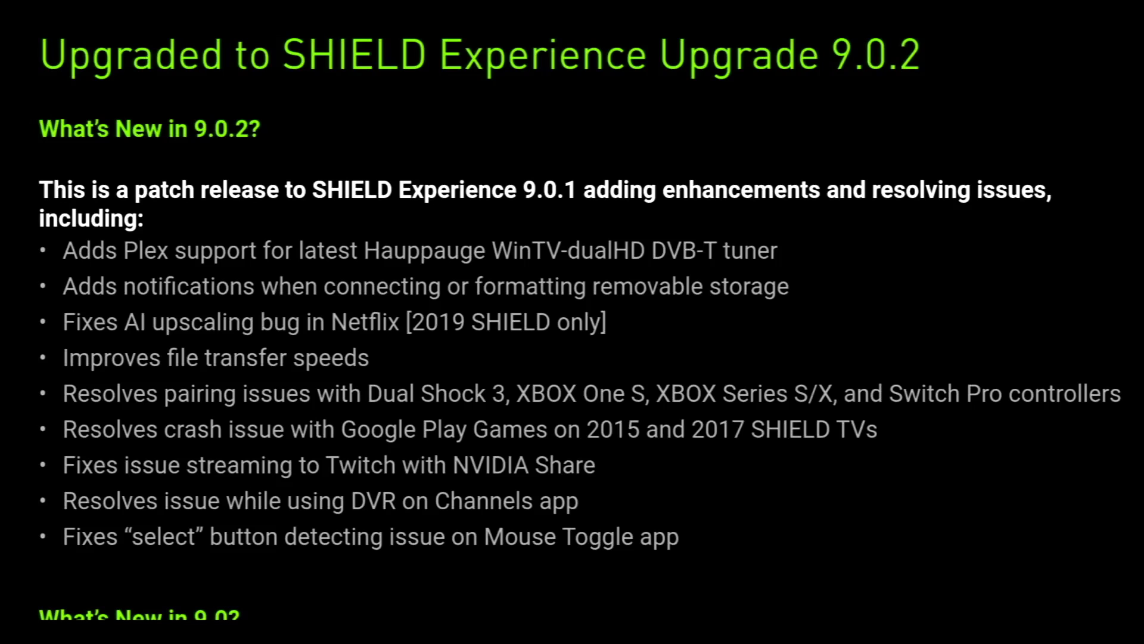
{"action": "key", "text": "Escape"}
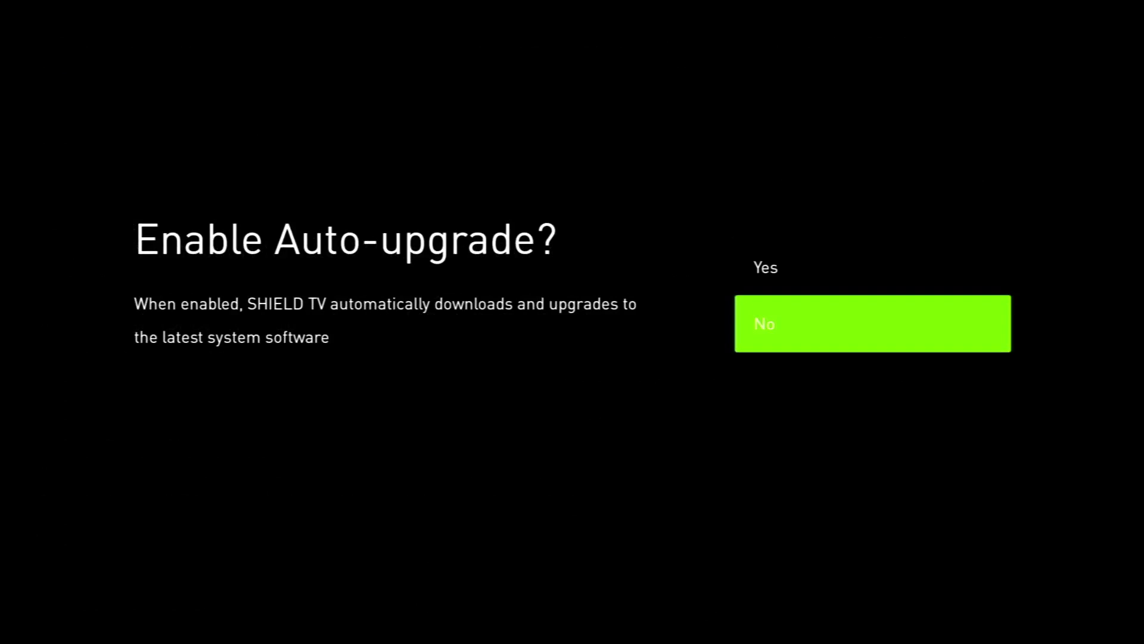
Answer No to Enable Auto-upgrade? and return to the home screen.
{"action": "key", "text": "Return"}
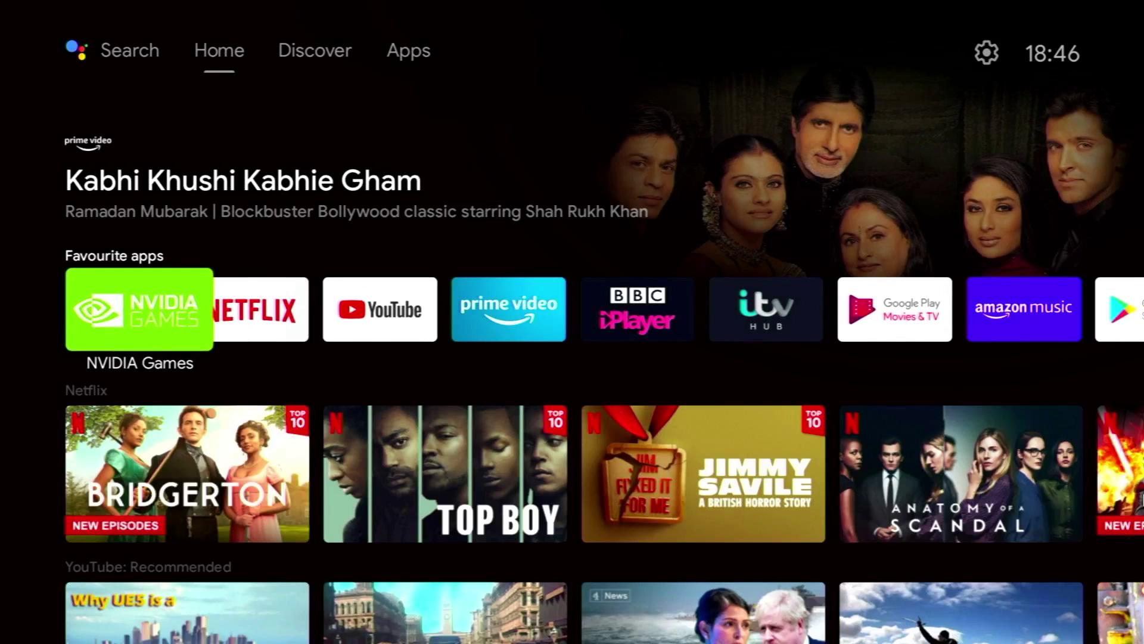
Verify Device Preferences > About shows SHIELD Android TV SW Version 9.0.2(33.1.0.319), then close settings.
{"action": "key", "text": "Up"}
{"action": "key", "text": "Up"}
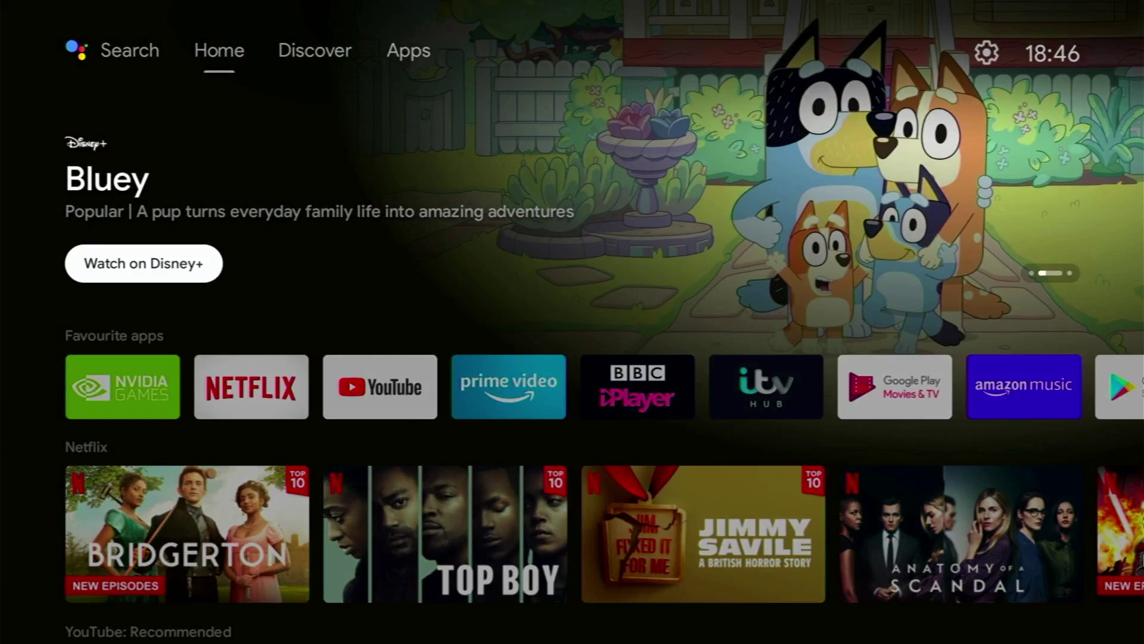
{"action": "key", "text": "Right"}
{"action": "key", "text": "Right"}
{"action": "key", "text": "Right"}
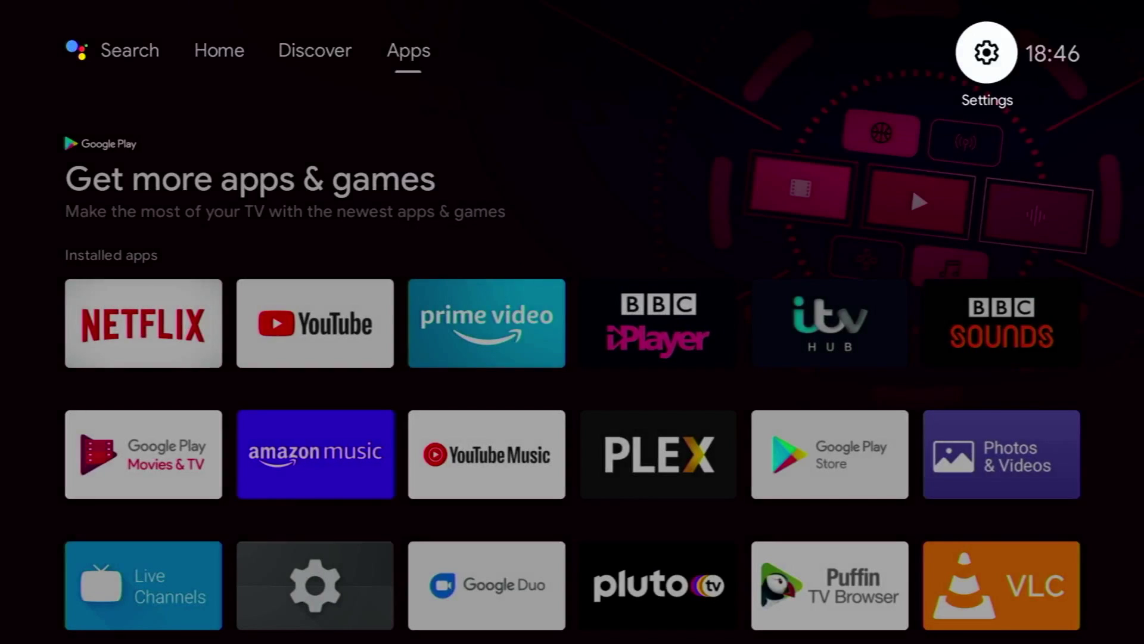
{"action": "key", "text": "Return"}
{"action": "key", "text": "Down"}
{"action": "key", "text": "Down"}
{"action": "key", "text": "Down"}
{"action": "key", "text": "Down"}
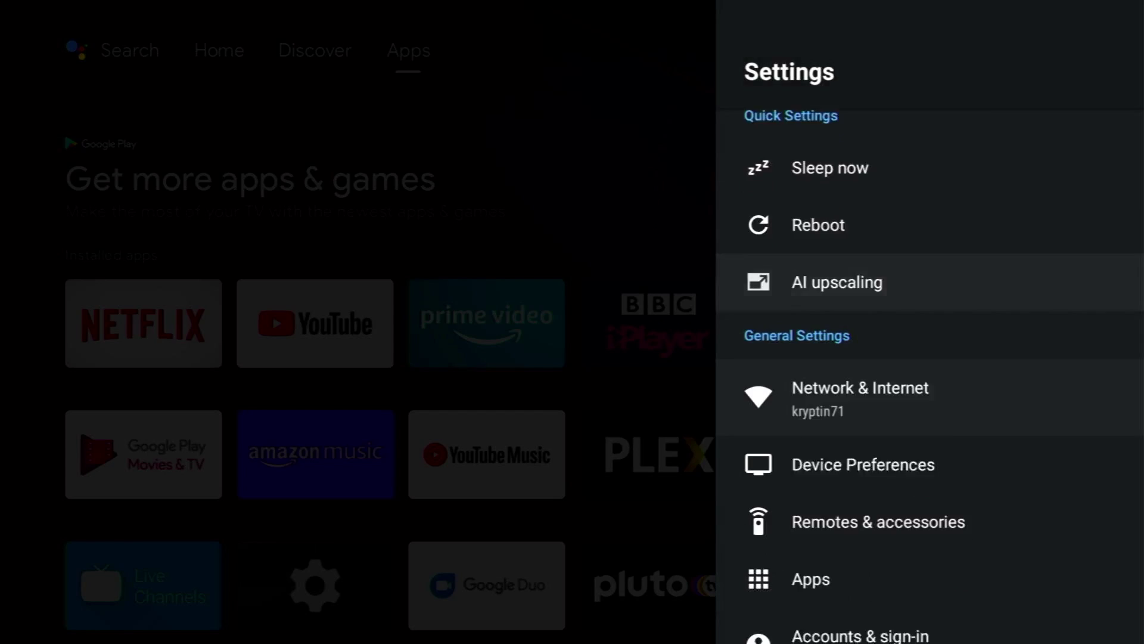
{"action": "key", "text": "Return"}
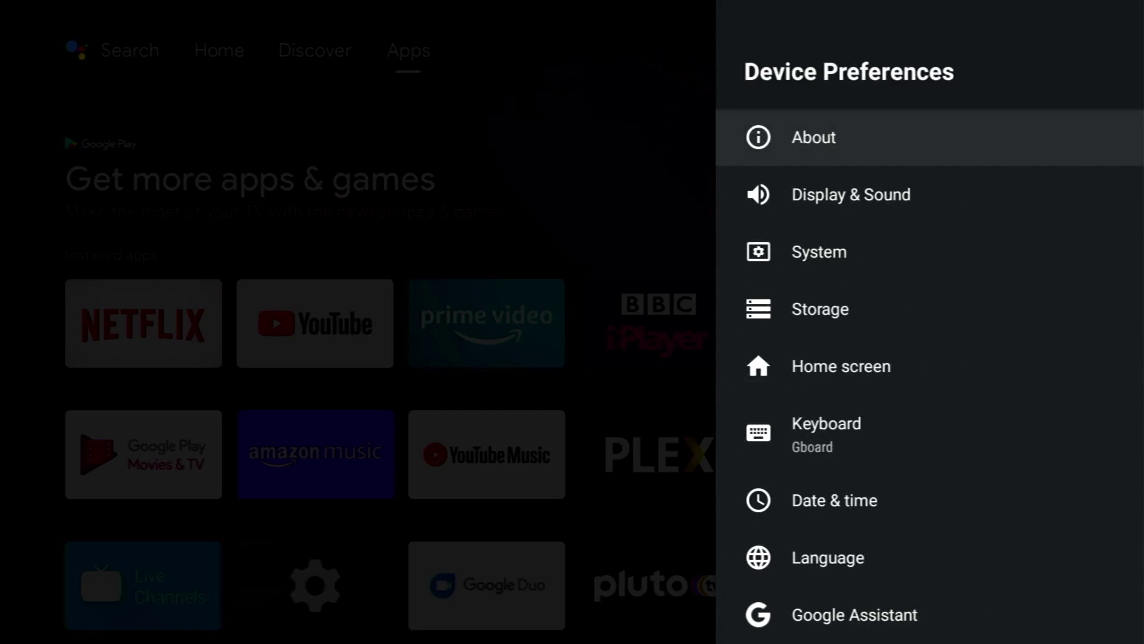
{"action": "key", "text": "Return"}
{"action": "key", "text": "Down"}
{"action": "key", "text": "Down"}
{"action": "key", "text": "Down"}
{"action": "key", "text": "Down"}
{"action": "key", "text": "Down"}
{"action": "key", "text": "Down"}
{"action": "key", "text": "Down"}
{"action": "key", "text": "Down"}
{"action": "key", "text": "Down"}
{"action": "key", "text": "Down"}
{"action": "key", "text": "Down"}
{"action": "key", "text": "Down"}
{"action": "key", "text": "Down"}
{"action": "key", "text": "Down"}
{"action": "key", "text": "Down"}
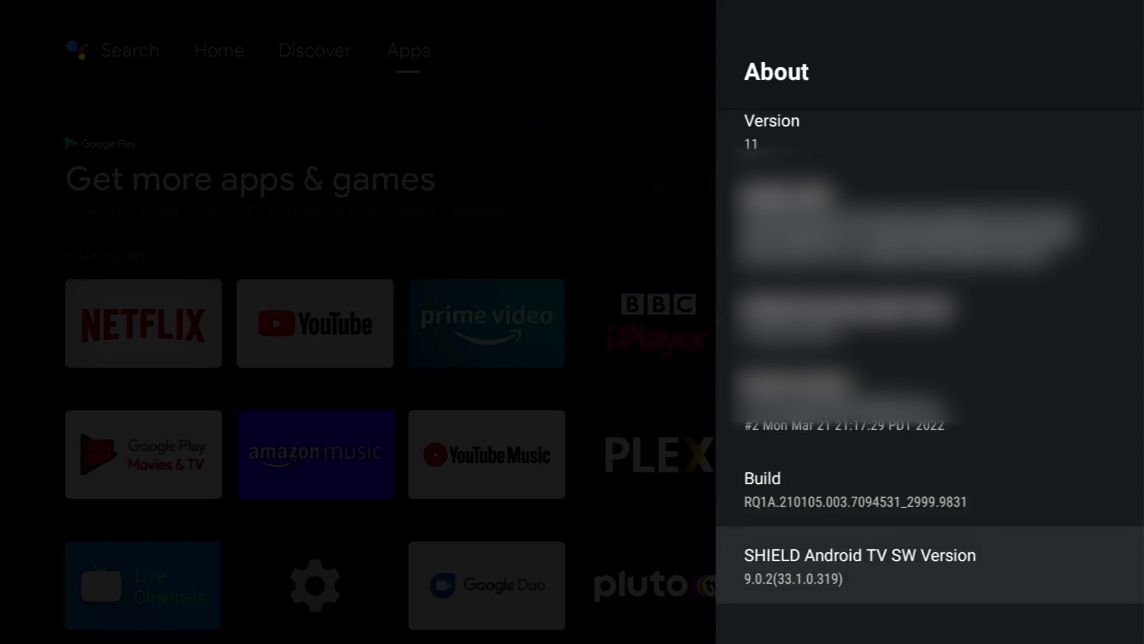
{"action": "key", "text": "Home"}
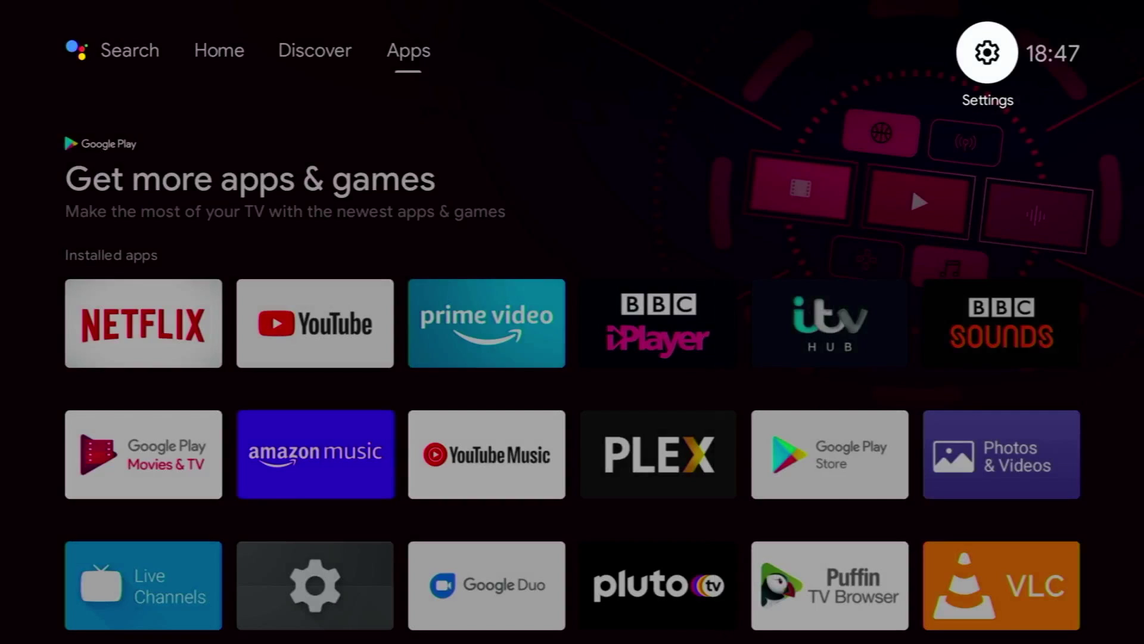
Play a video in YouTube to confirm playback, then back out to YouTube's Recommended feed.
{"action": "key", "text": "Down"}
{"action": "key", "text": "Down"}
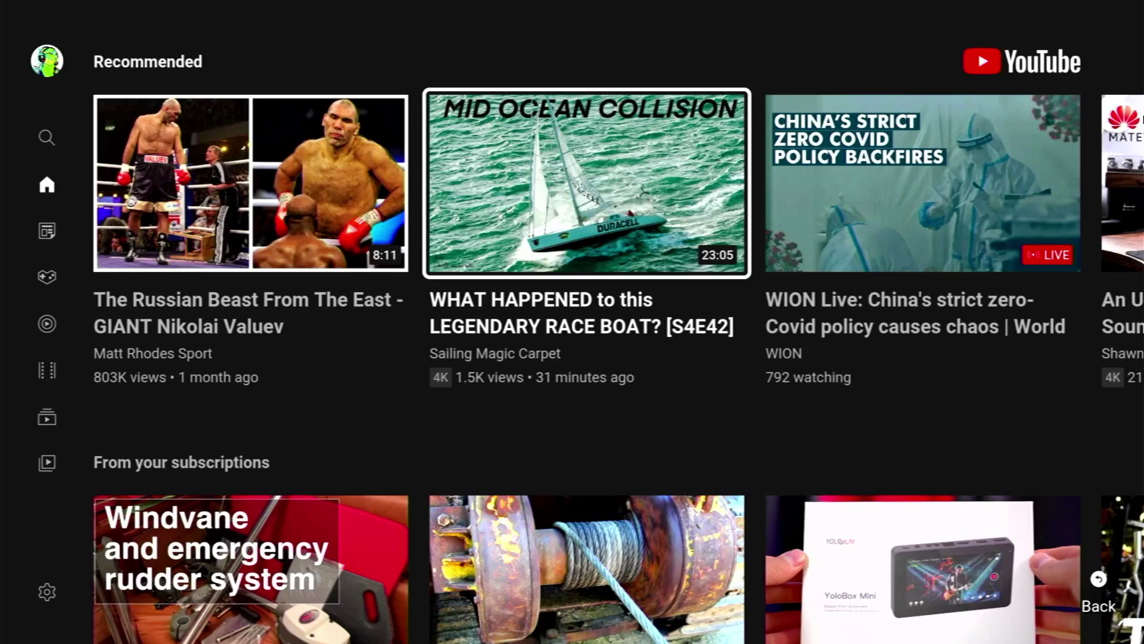
{"action": "key", "text": "Escape"}
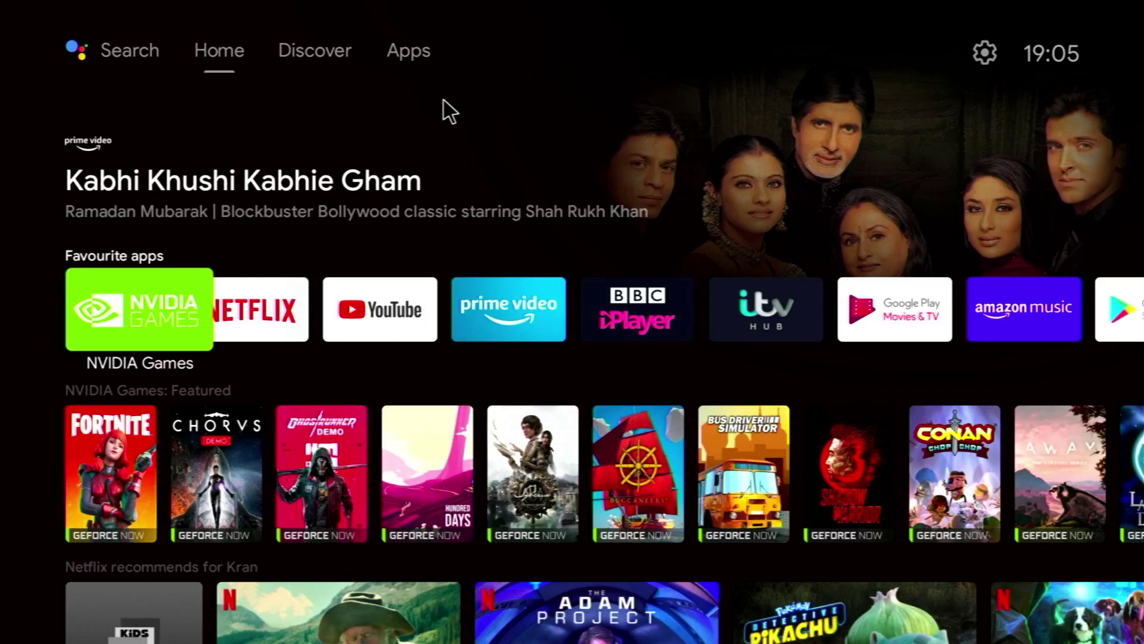
Stream the Chorus Demo from NVIDIA Games' Instant Play Free Demos, then exit to the library.
{"action": "key", "text": "Return"}
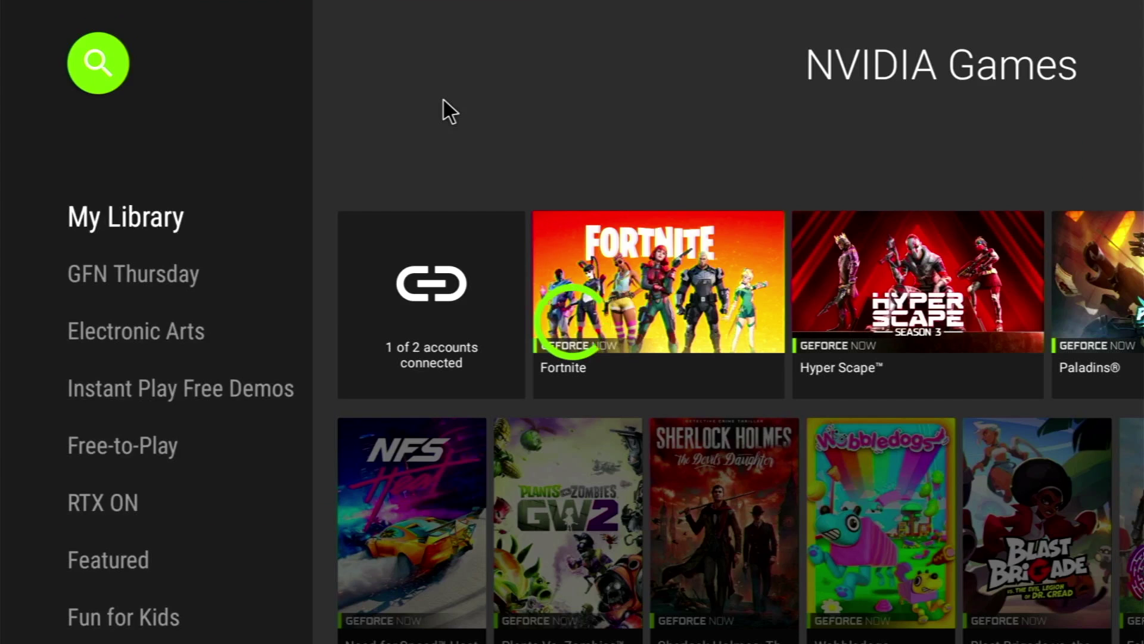
{"action": "key", "text": "Down"}
{"action": "key", "text": "Down"}
{"action": "key", "text": "Down"}
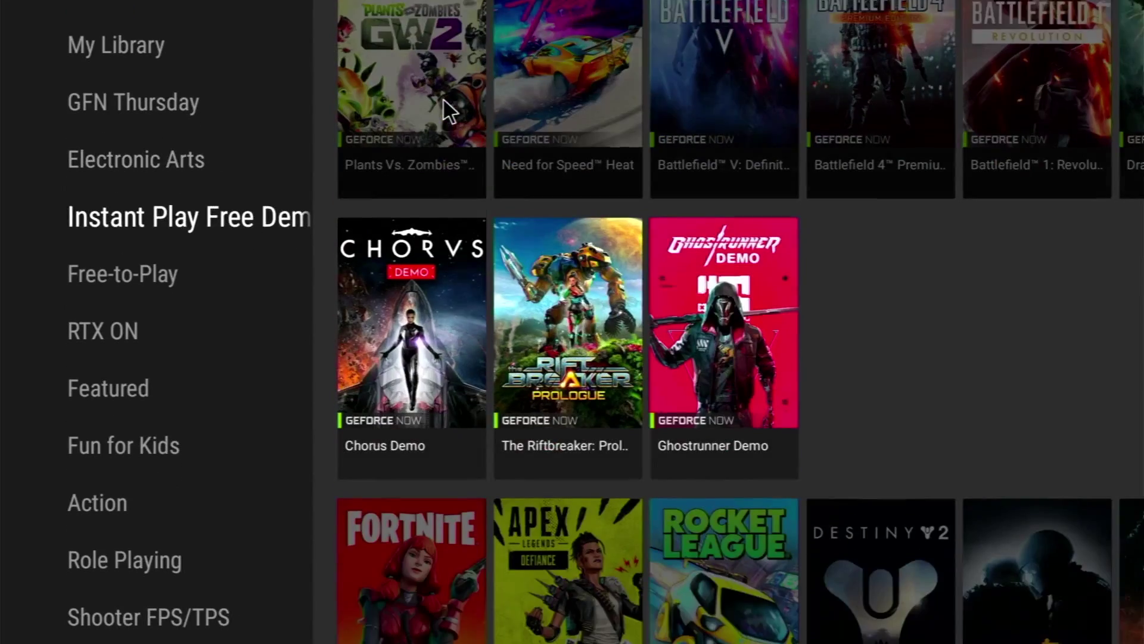
{"action": "key", "text": "Right"}
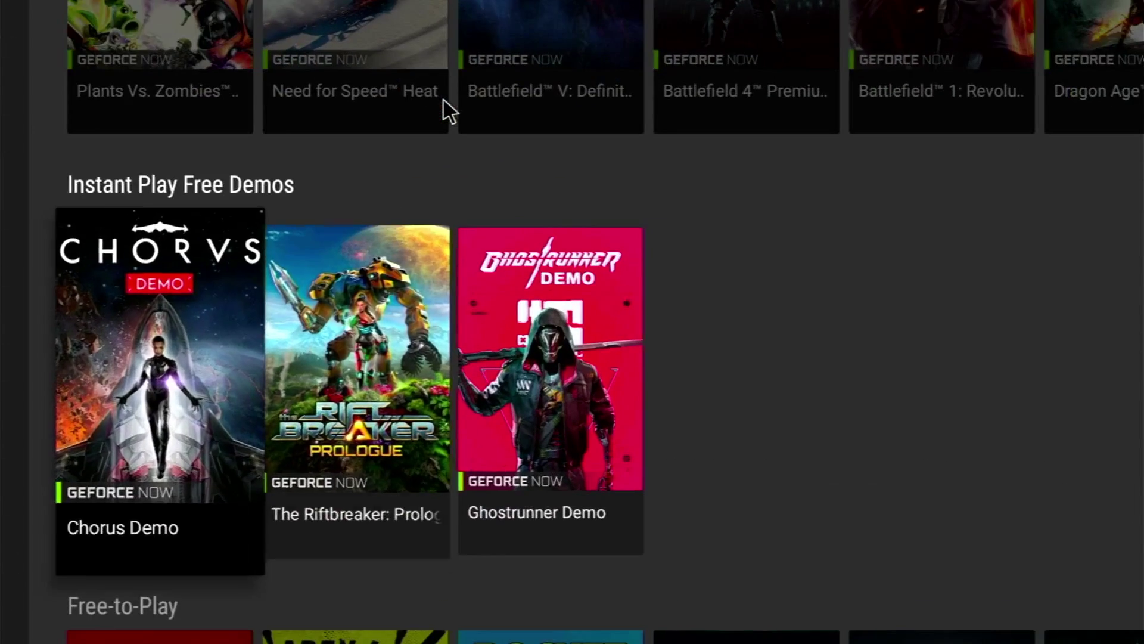
{"action": "key", "text": "Right"}
{"action": "key", "text": "Left"}
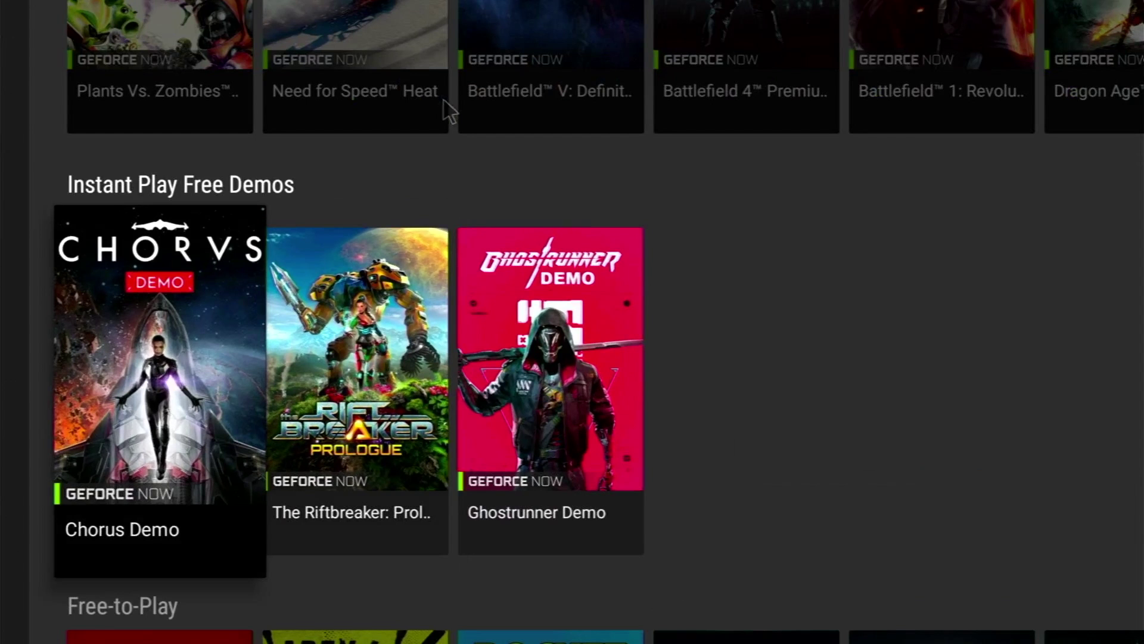
{"action": "key", "text": "Return"}
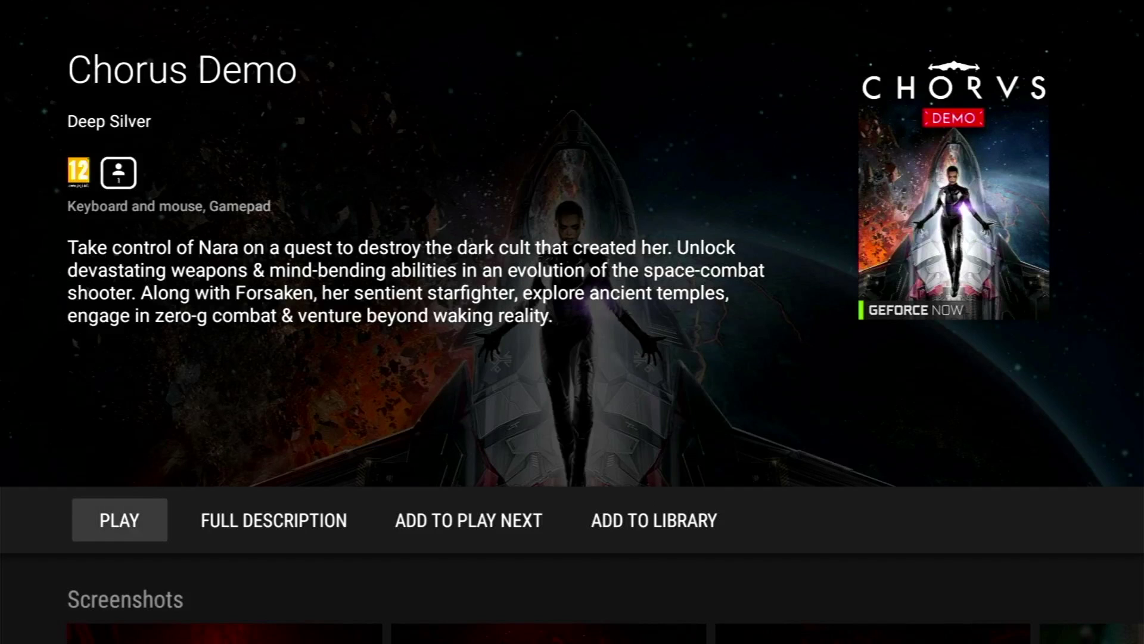
{"action": "key", "text": "Return"}
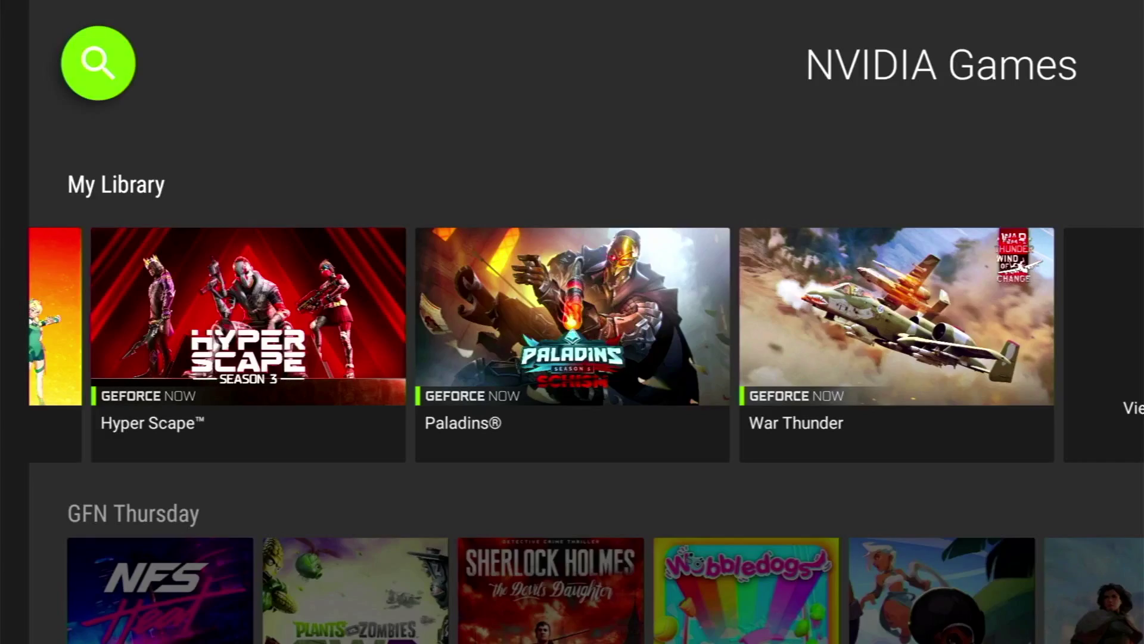
{"action": "key", "text": "Down"}
{"action": "key", "text": "Down"}
{"action": "key", "text": "Down"}
{"action": "key", "text": "Down"}
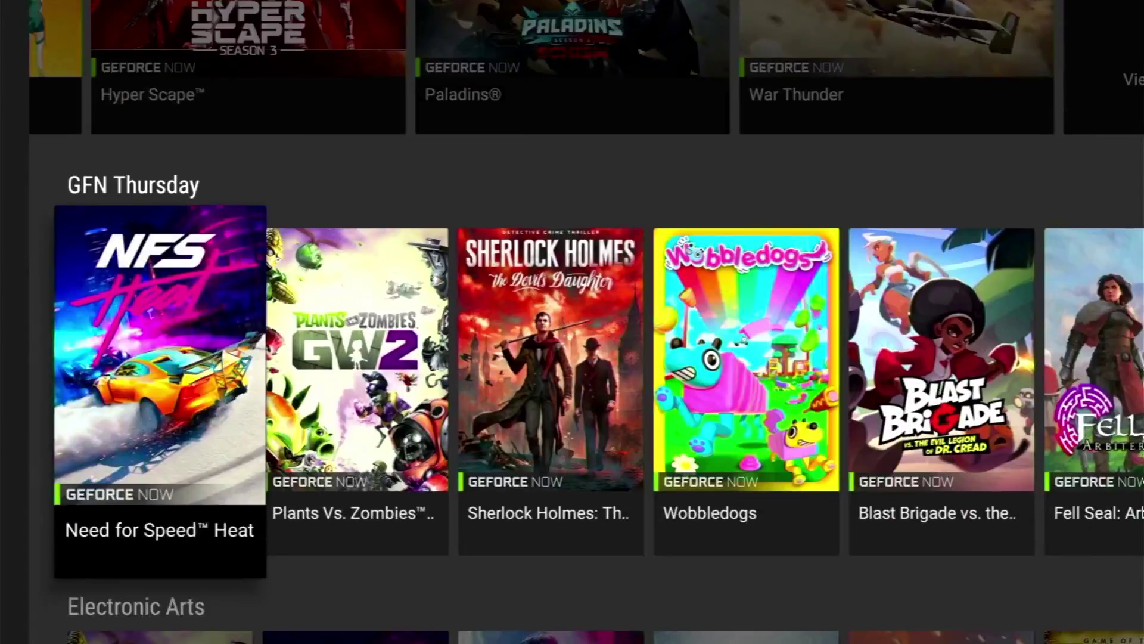